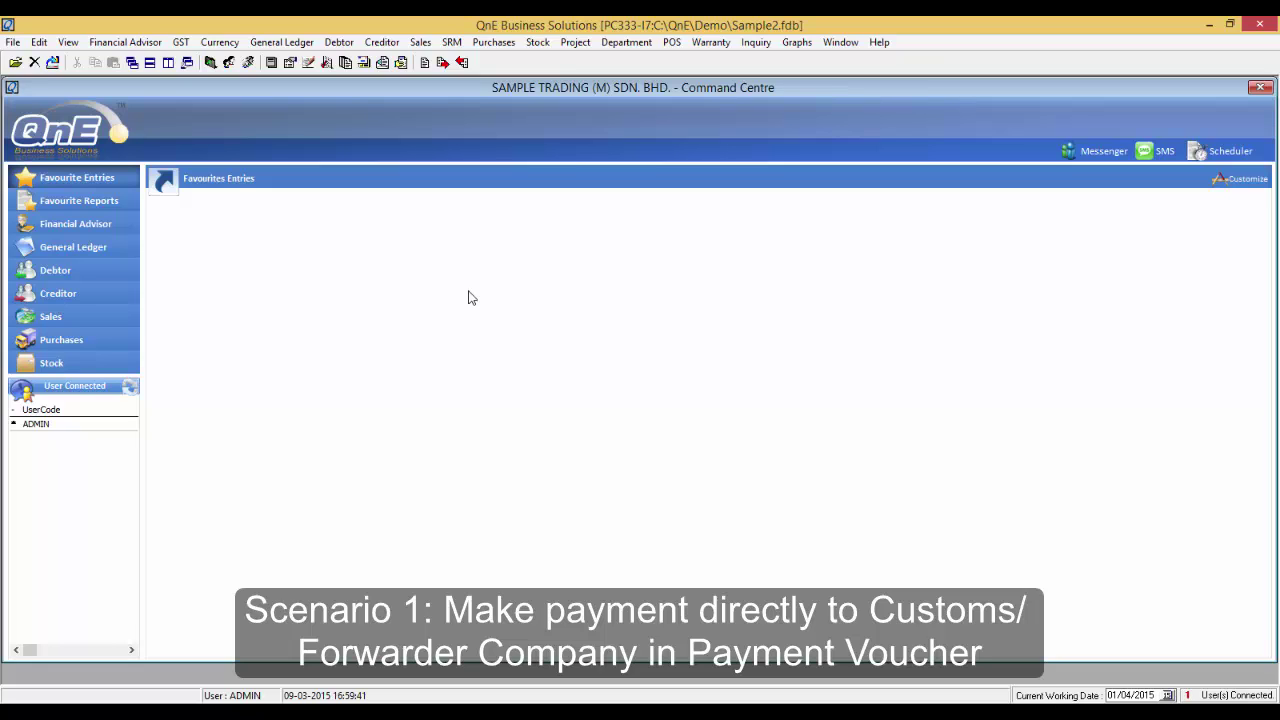
Start a new purchase invoice from TECH COM INTERNATIONAL with an AMD XP 1800 stock line
{"action": "left_click", "coordinate": [91, 340]}
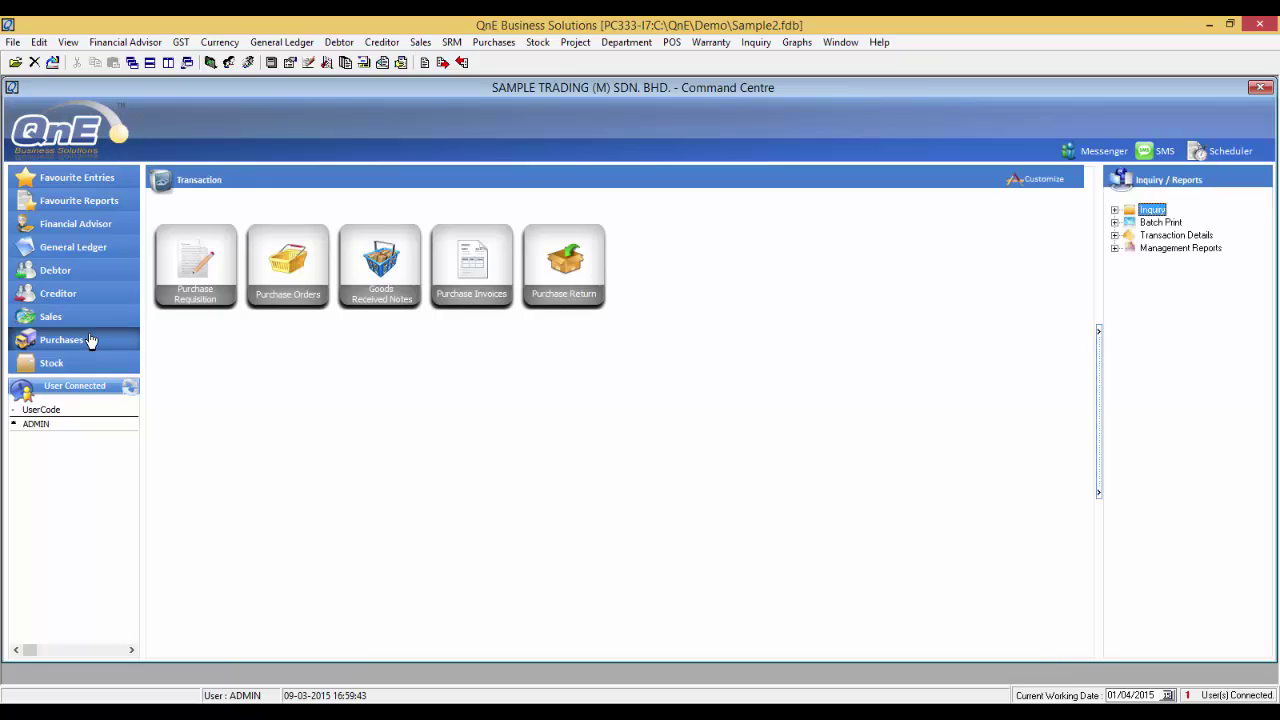
{"action": "left_click", "coordinate": [452, 255]}
{"action": "left_click", "coordinate": [456, 218]}
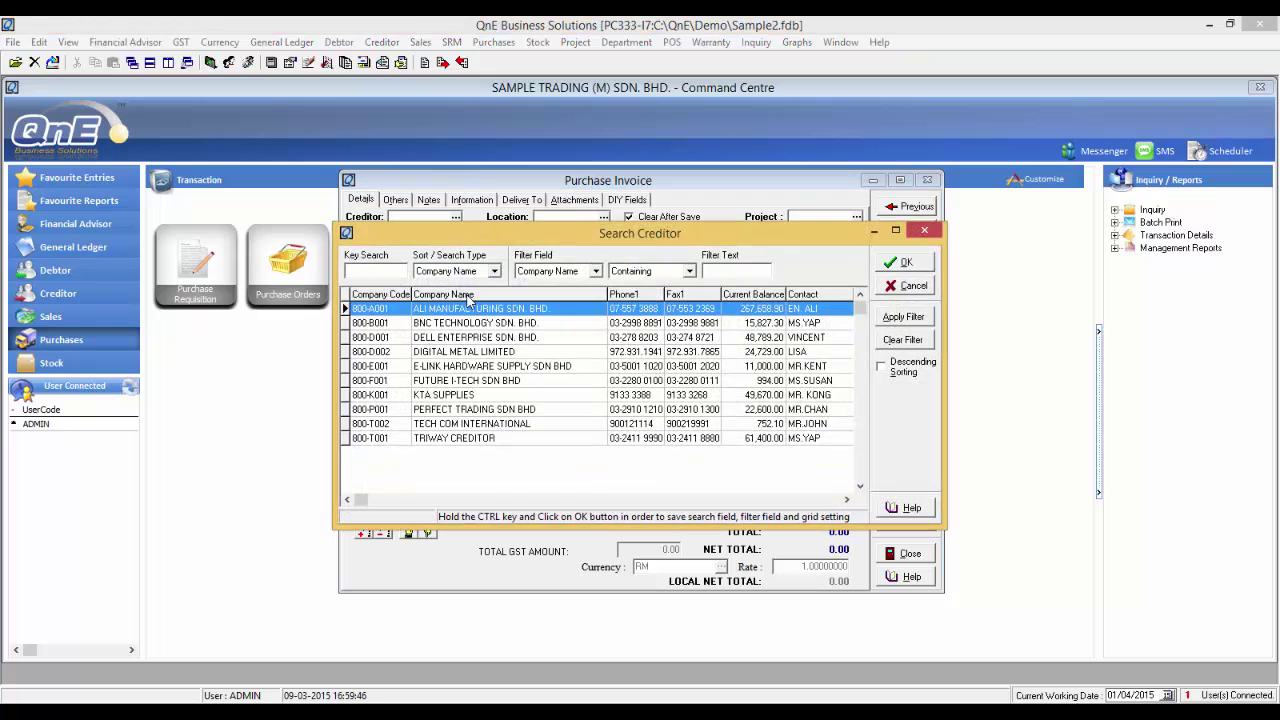
{"action": "double_click", "coordinate": [470, 430]}
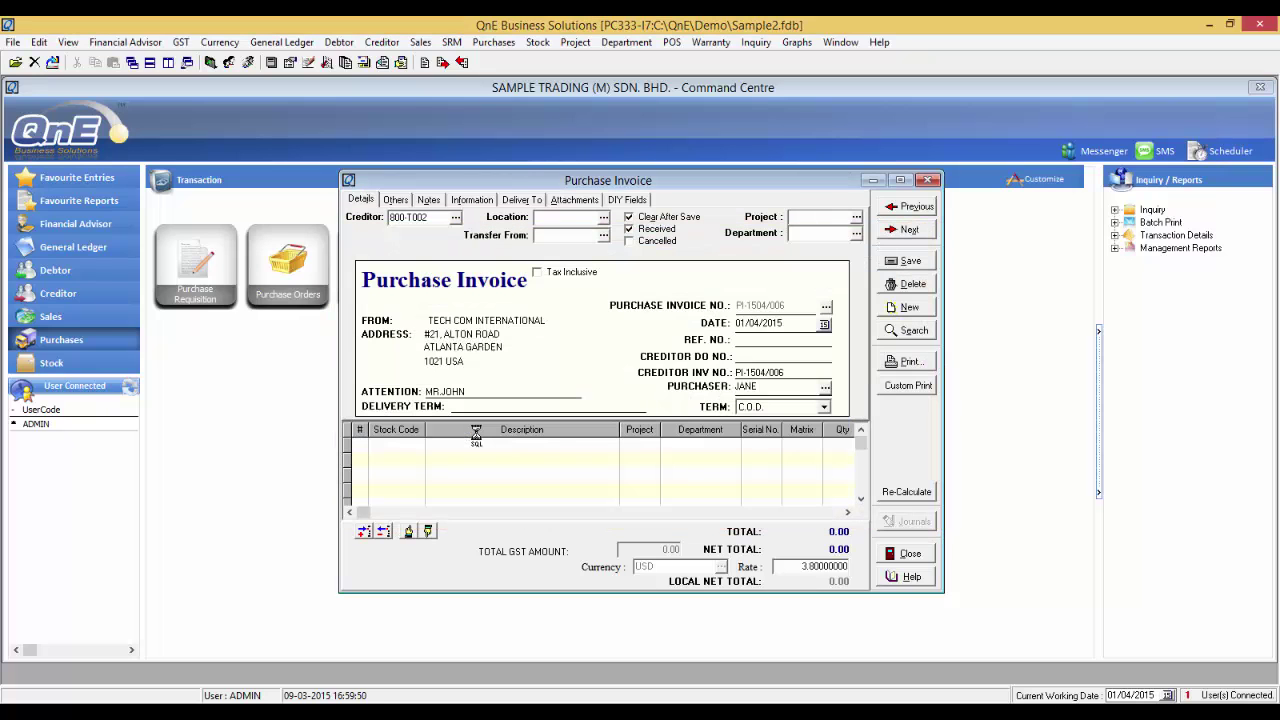
{"action": "left_click", "coordinate": [414, 446]}
{"action": "left_click", "coordinate": [420, 450]}
{"action": "double_click", "coordinate": [448, 332]}
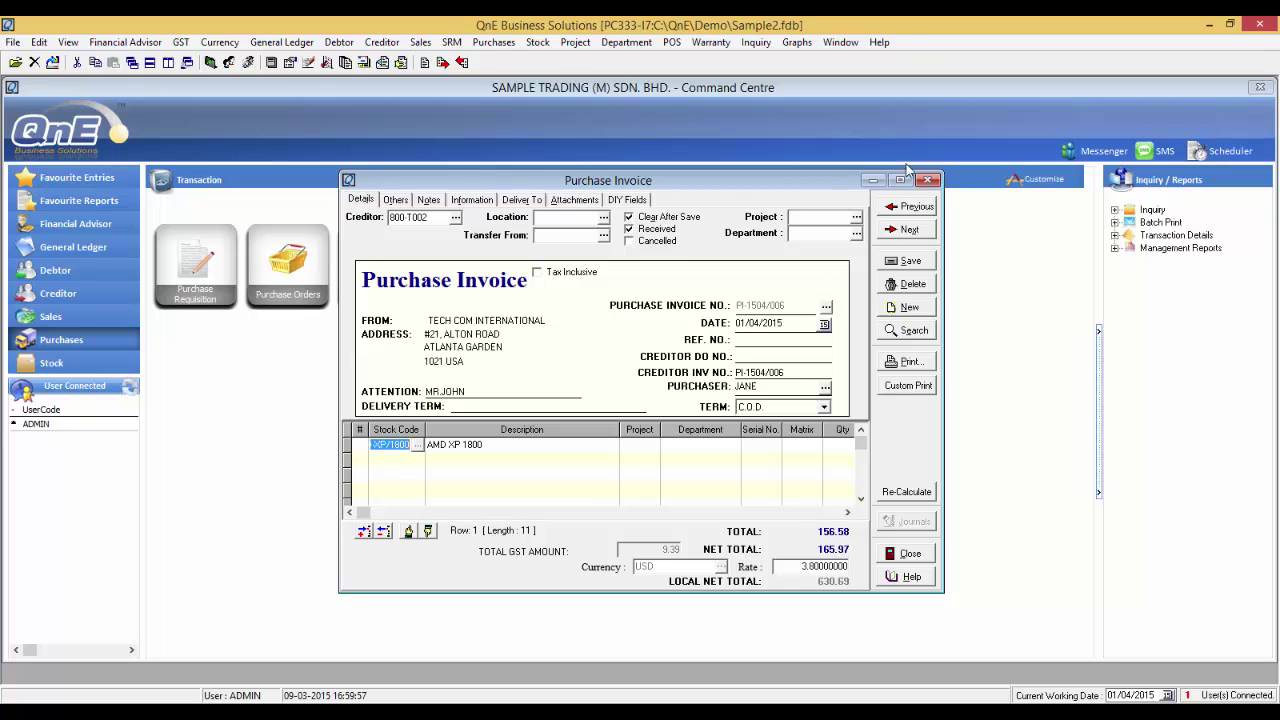
Set the AMD XP 1800 line's GST tax code to IM0 and save the invoice
{"action": "left_click", "coordinate": [904, 179]}
{"action": "left_click", "coordinate": [770, 331]}
{"action": "left_click", "coordinate": [794, 331]}
{"action": "type", "text": "im"}
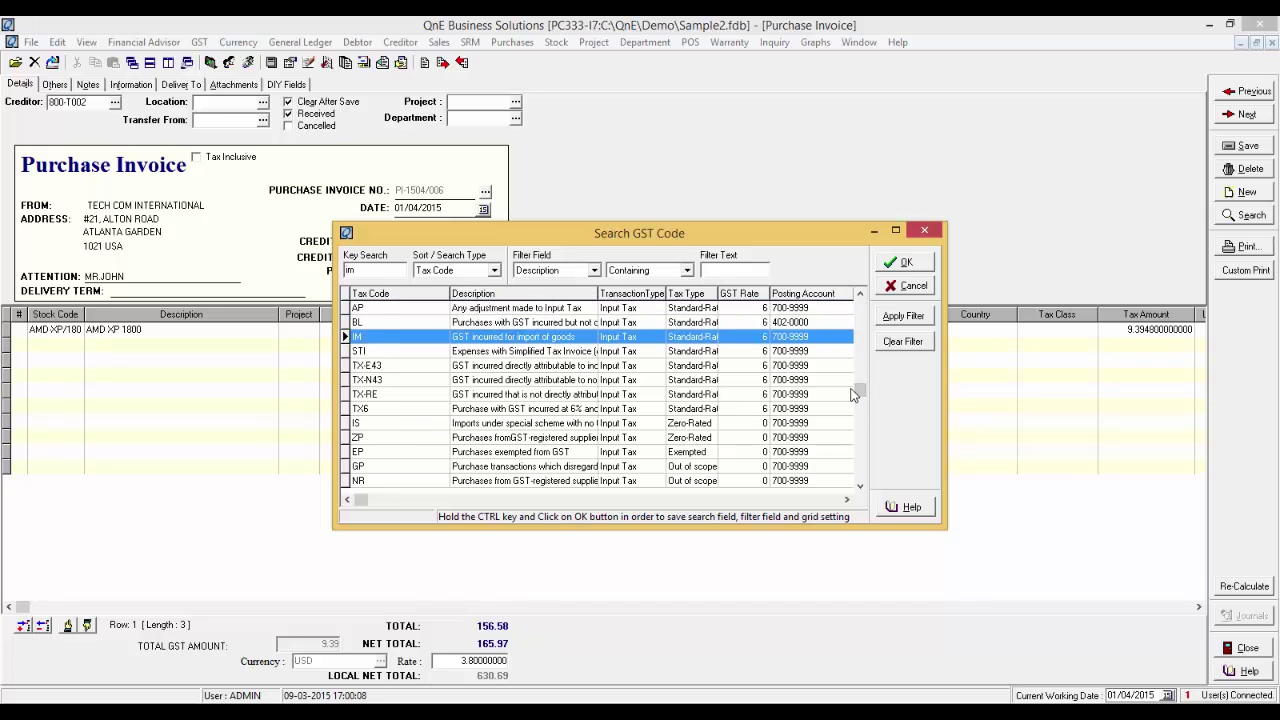
{"action": "scroll", "coordinate": [862, 389], "scroll_direction": "down", "scroll_amount": 3}
{"action": "left_click", "coordinate": [560, 460]}
{"action": "double_click", "coordinate": [560, 460]}
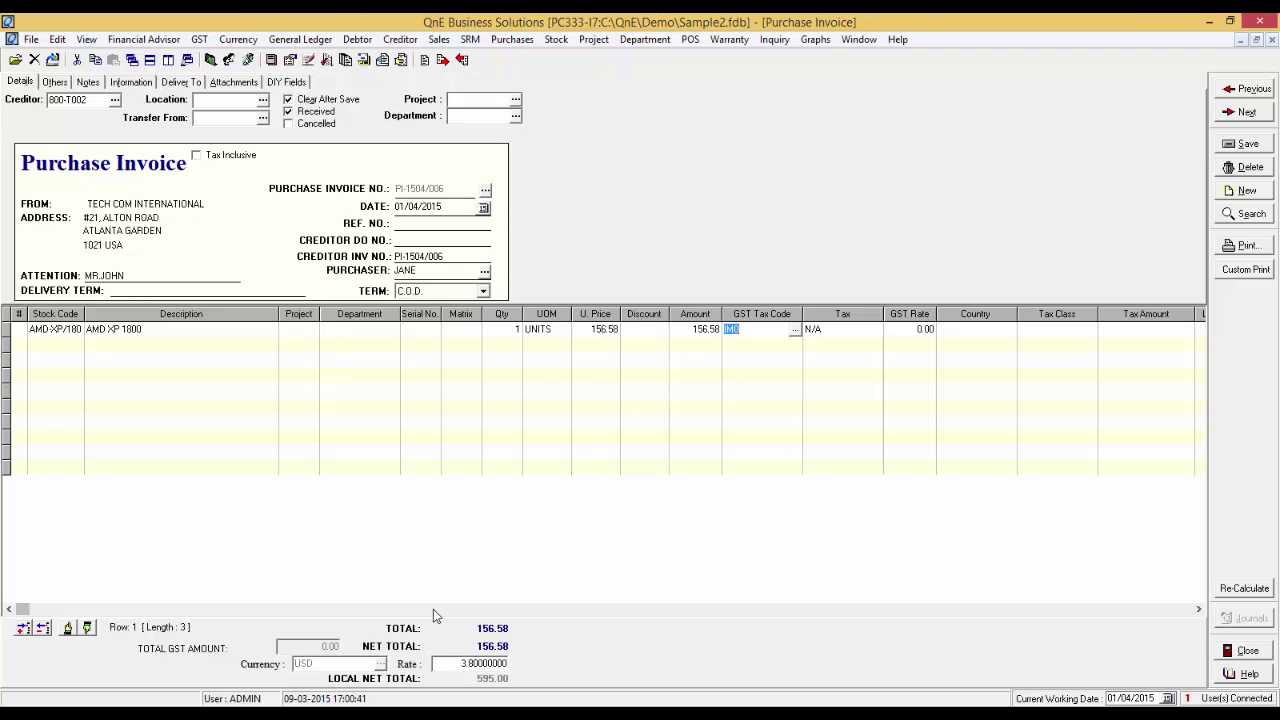
{"action": "left_click", "coordinate": [1254, 145]}
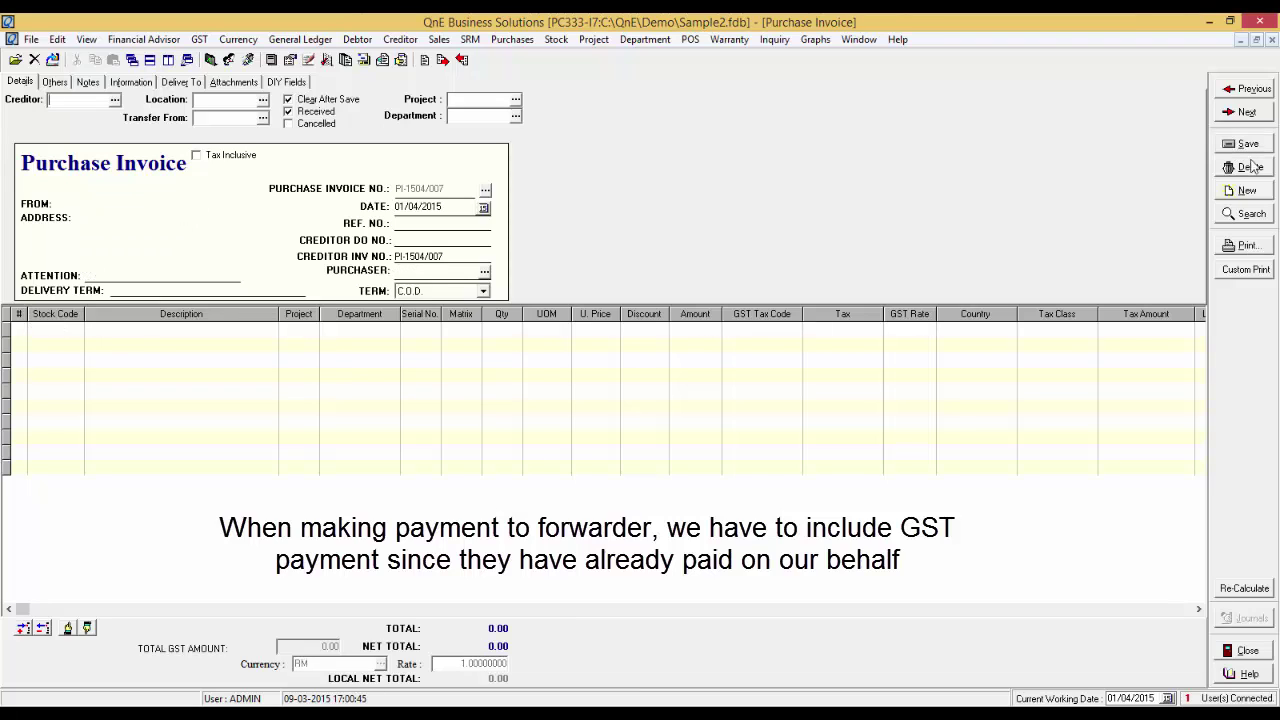
Close the purchase invoice and start a new payment voucher paying FORWARDER COMPANY
{"action": "left_click", "coordinate": [1260, 650]}
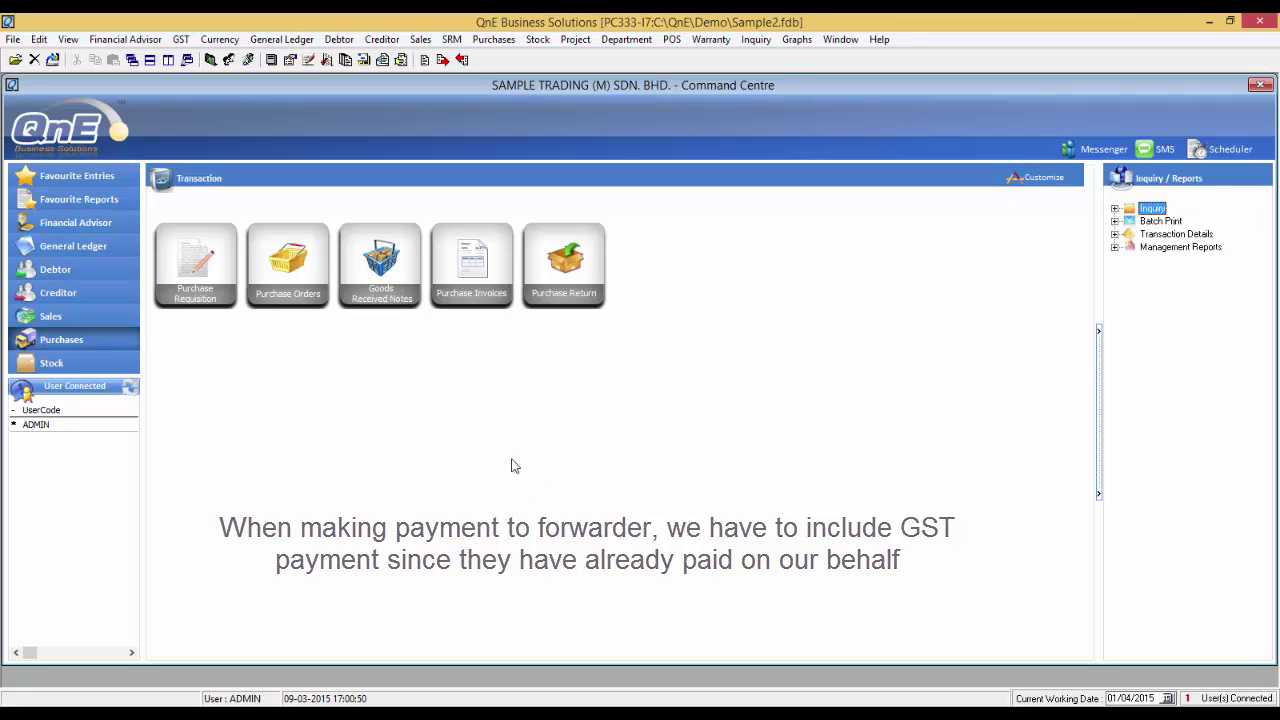
{"action": "left_click", "coordinate": [80, 249]}
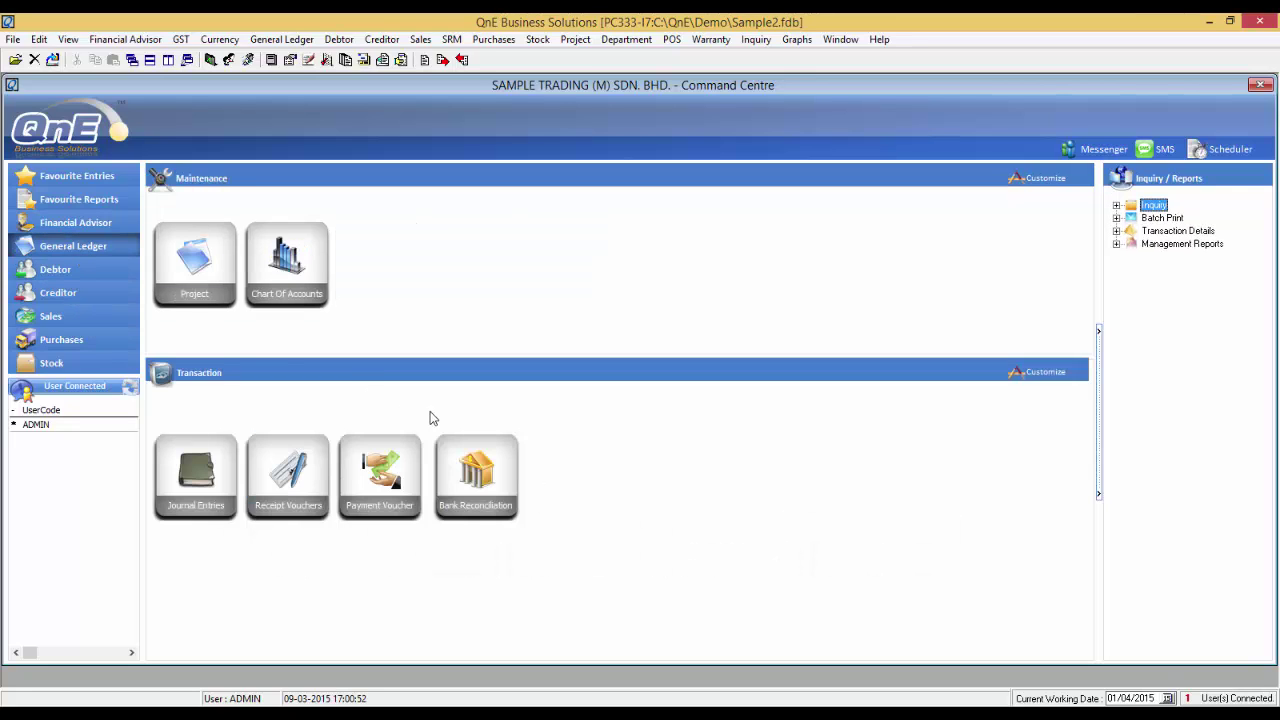
{"action": "left_click", "coordinate": [379, 480]}
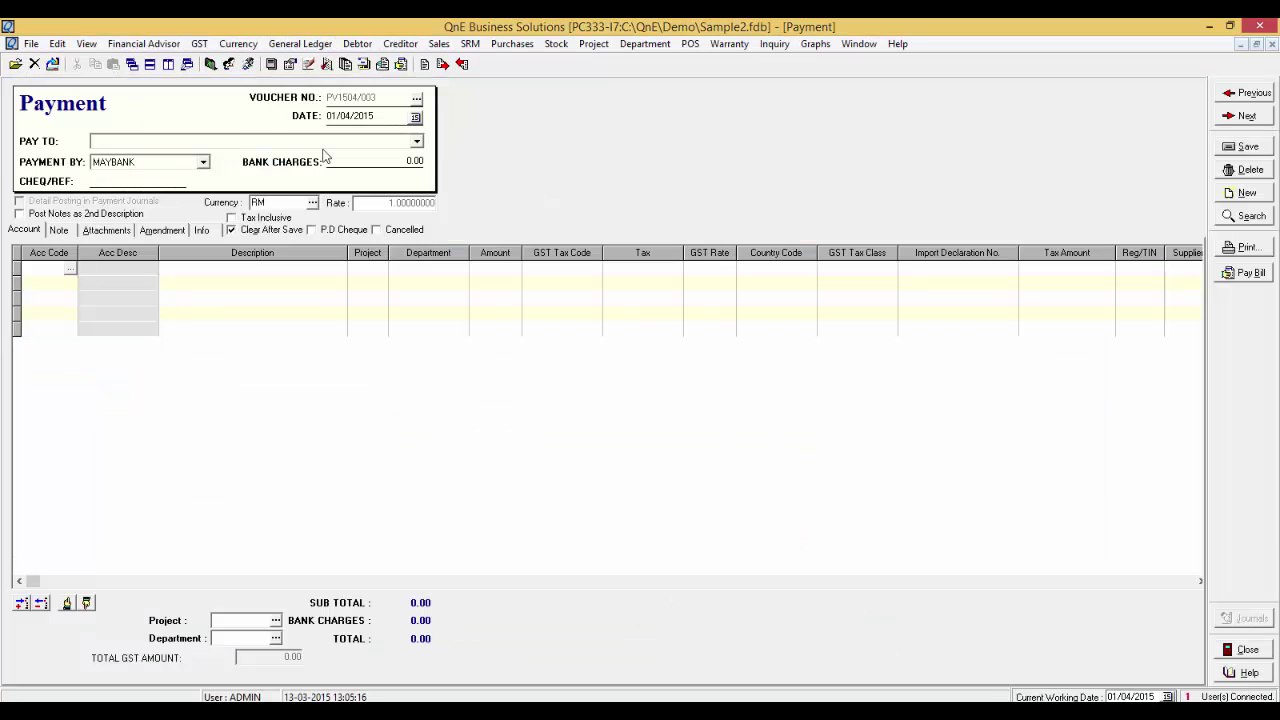
{"action": "left_click", "coordinate": [418, 142]}
{"action": "left_click", "coordinate": [257, 157]}
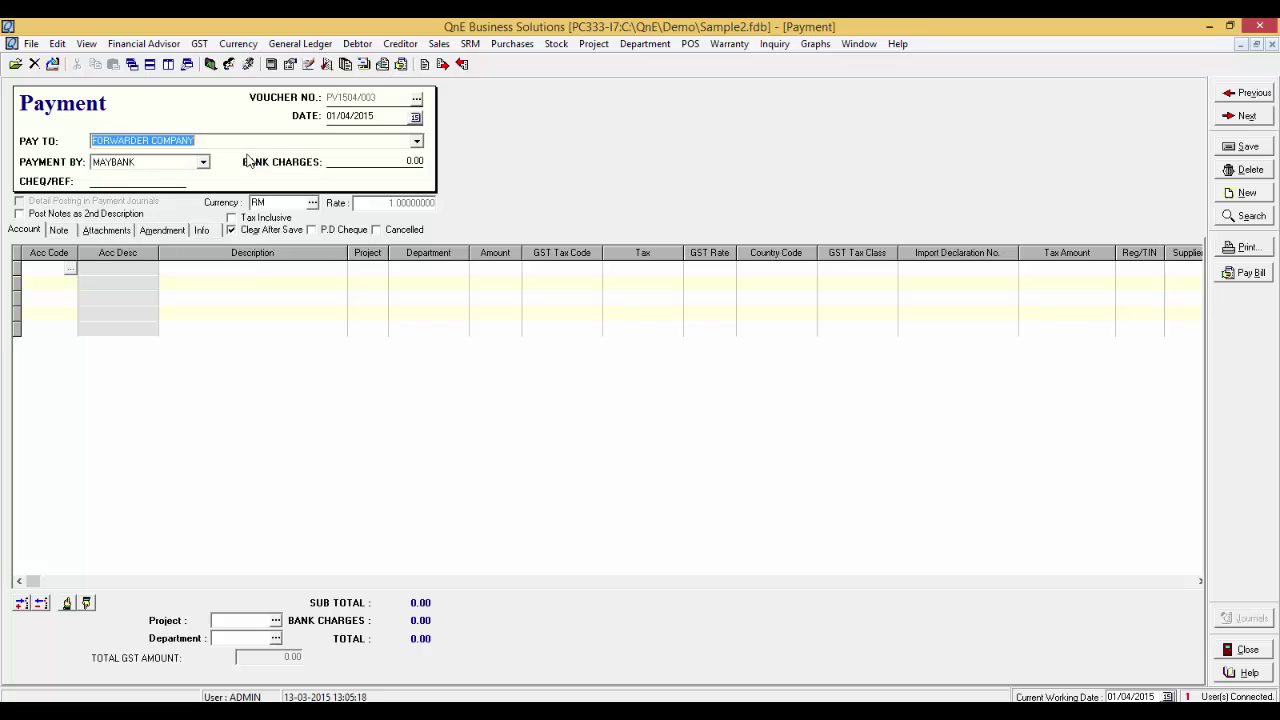
Add a 50 line charged to account 205-0000 CARRIAGE INWARDS
{"action": "left_click", "coordinate": [69, 268]}
{"action": "left_click", "coordinate": [443, 428]}
{"action": "double_click", "coordinate": [449, 432]}
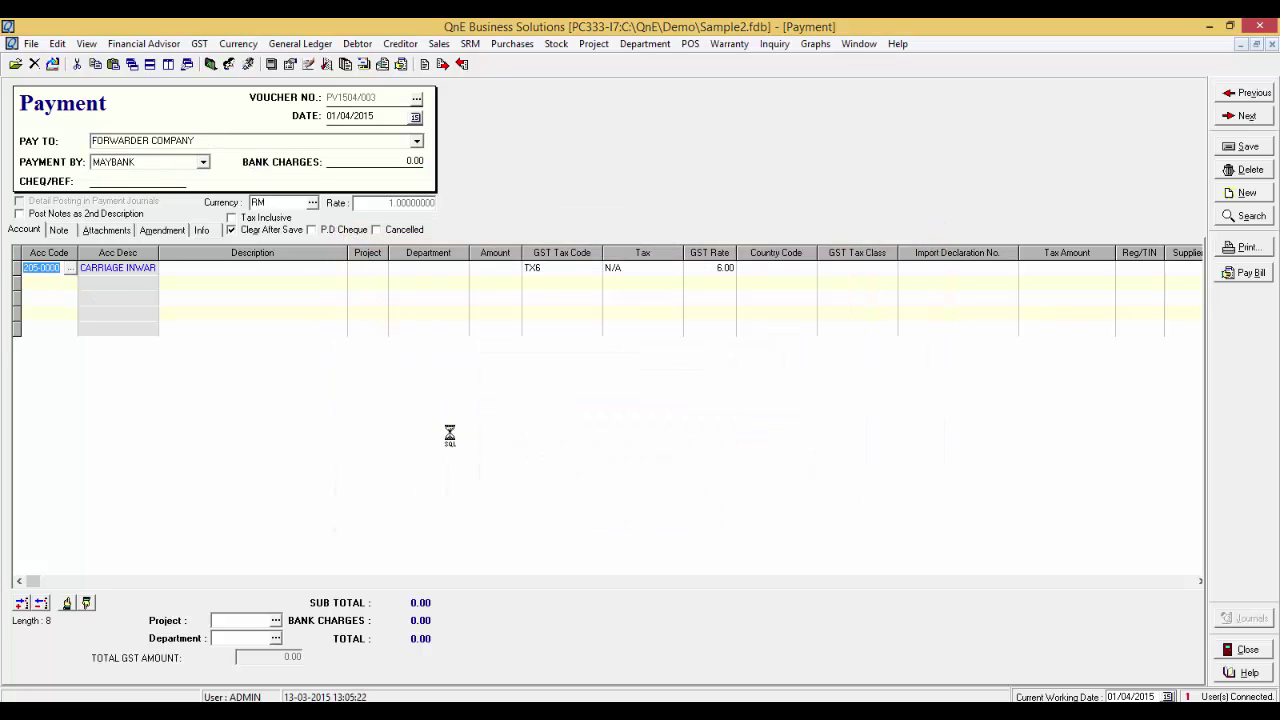
{"action": "left_click", "coordinate": [488, 267]}
{"action": "type", "text": "50"}
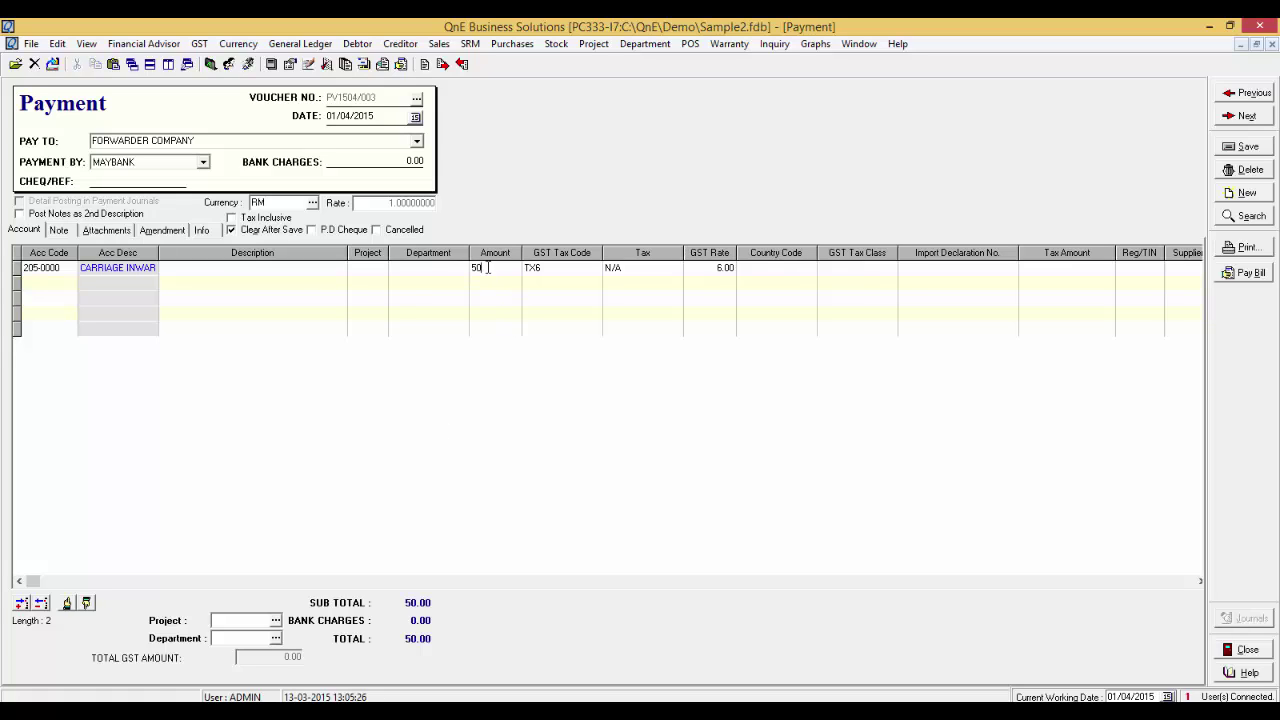
Open the voucher's Imported Goods (K1) form, filter by creditor 800-T002 and IM0, and tick invoice PI-1504/006
{"action": "right_click", "coordinate": [229, 125]}
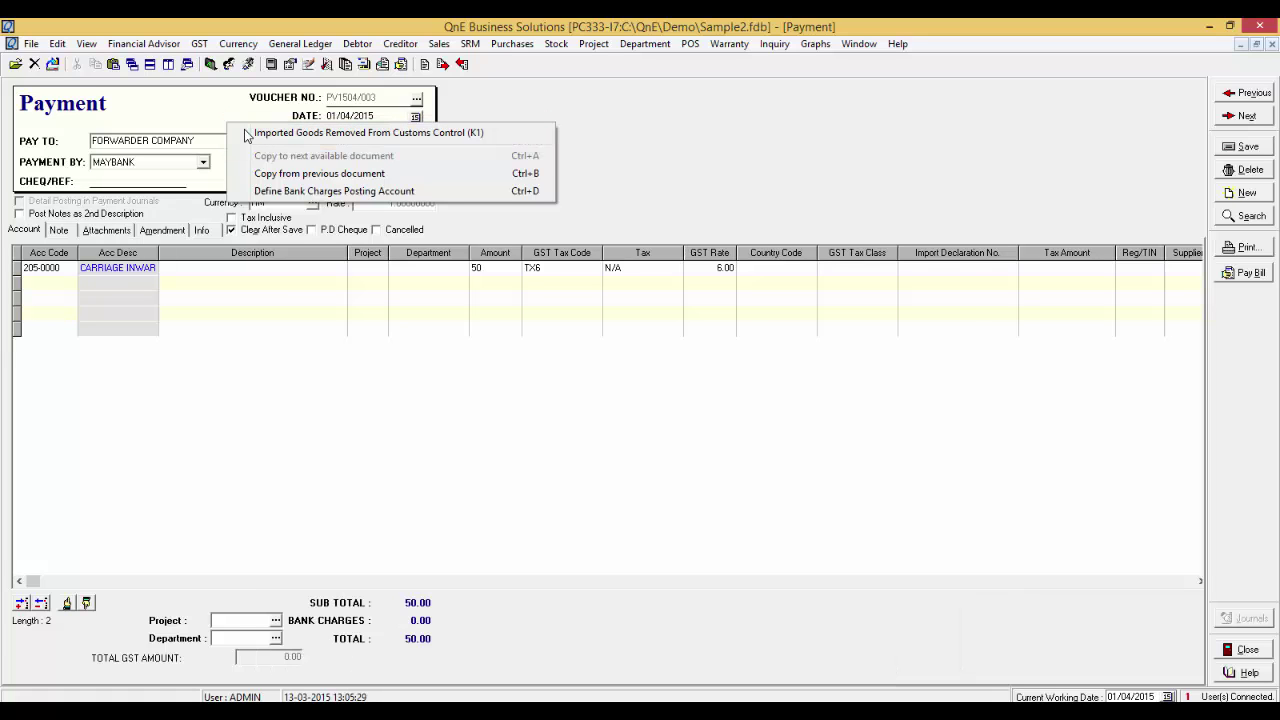
{"action": "left_click", "coordinate": [247, 134]}
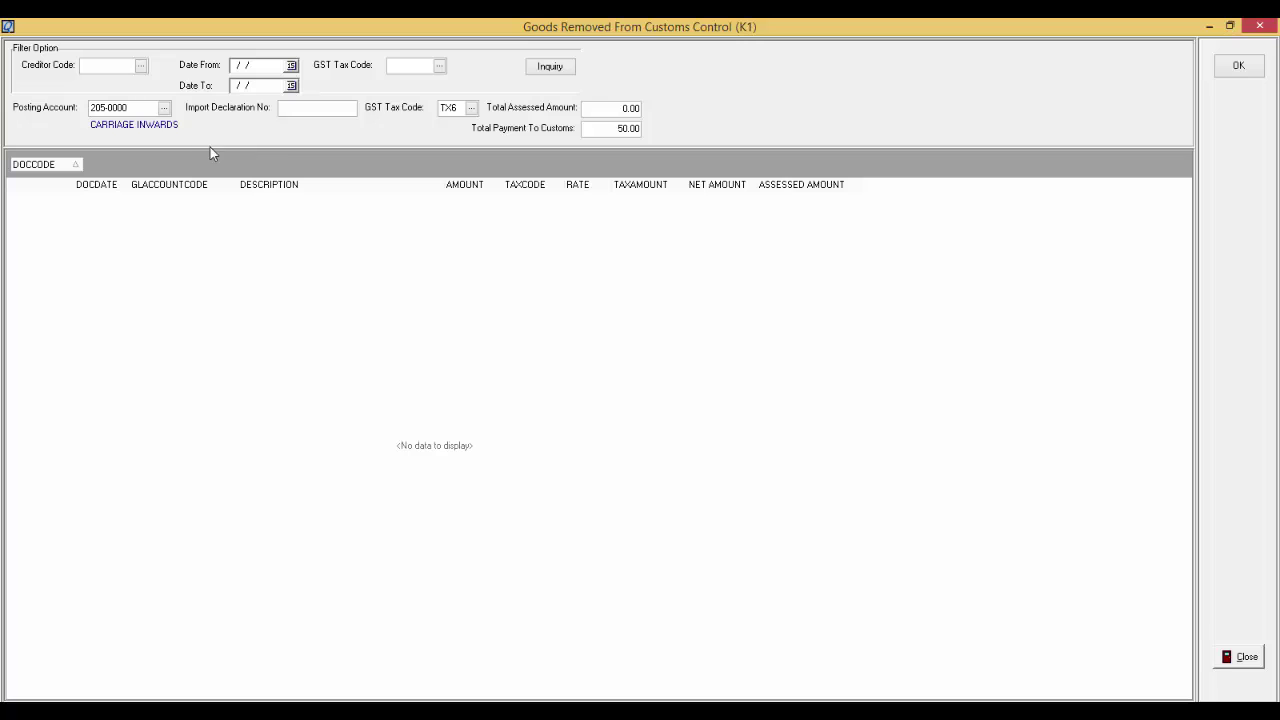
{"action": "left_click", "coordinate": [141, 66]}
{"action": "double_click", "coordinate": [490, 480]}
{"action": "left_click", "coordinate": [439, 65]}
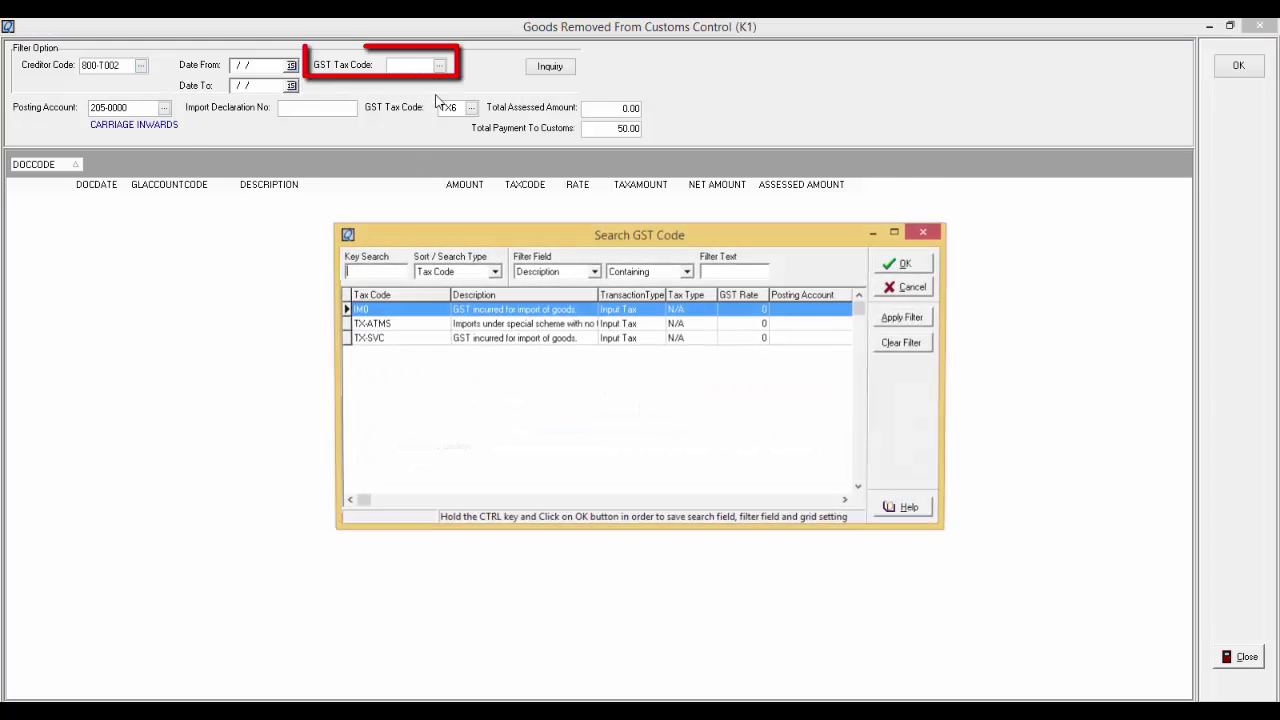
{"action": "double_click", "coordinate": [406, 310]}
{"action": "left_click", "coordinate": [546, 67]}
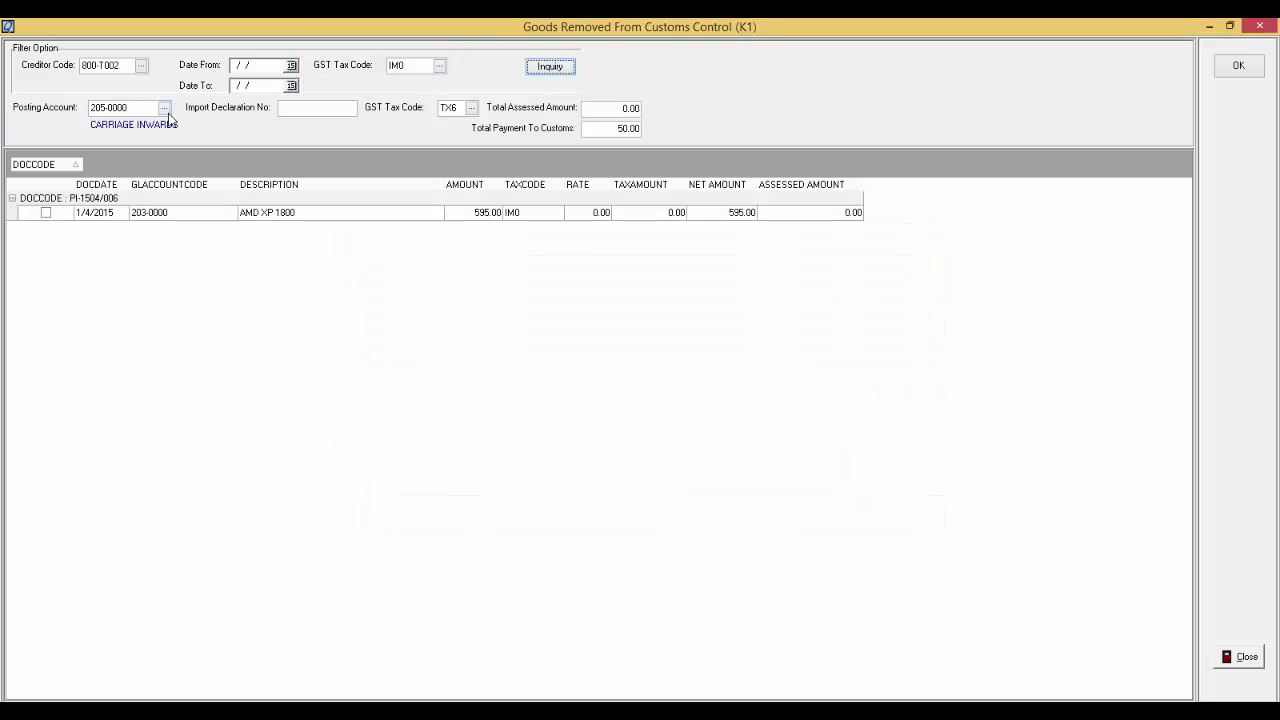
{"action": "left_click", "coordinate": [45, 213]}
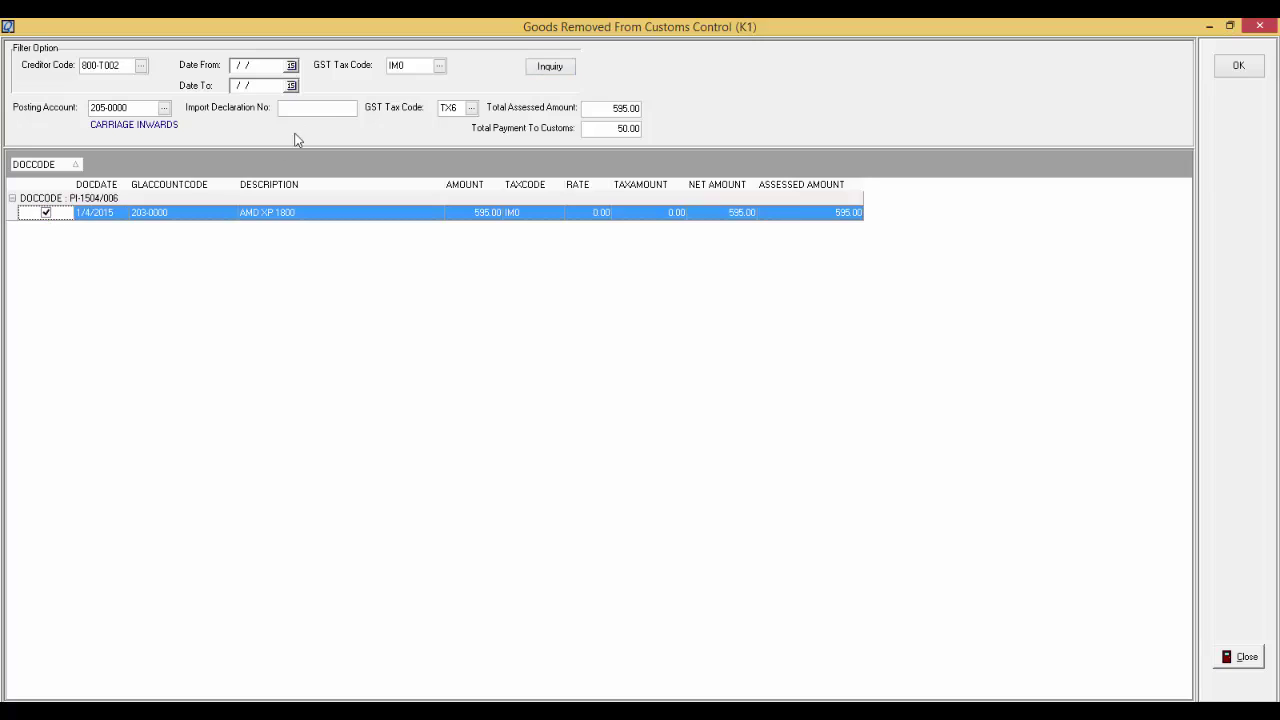
Enter the import declaration number and set the total assessed amount to 650.00
{"action": "left_click", "coordinate": [318, 108]}
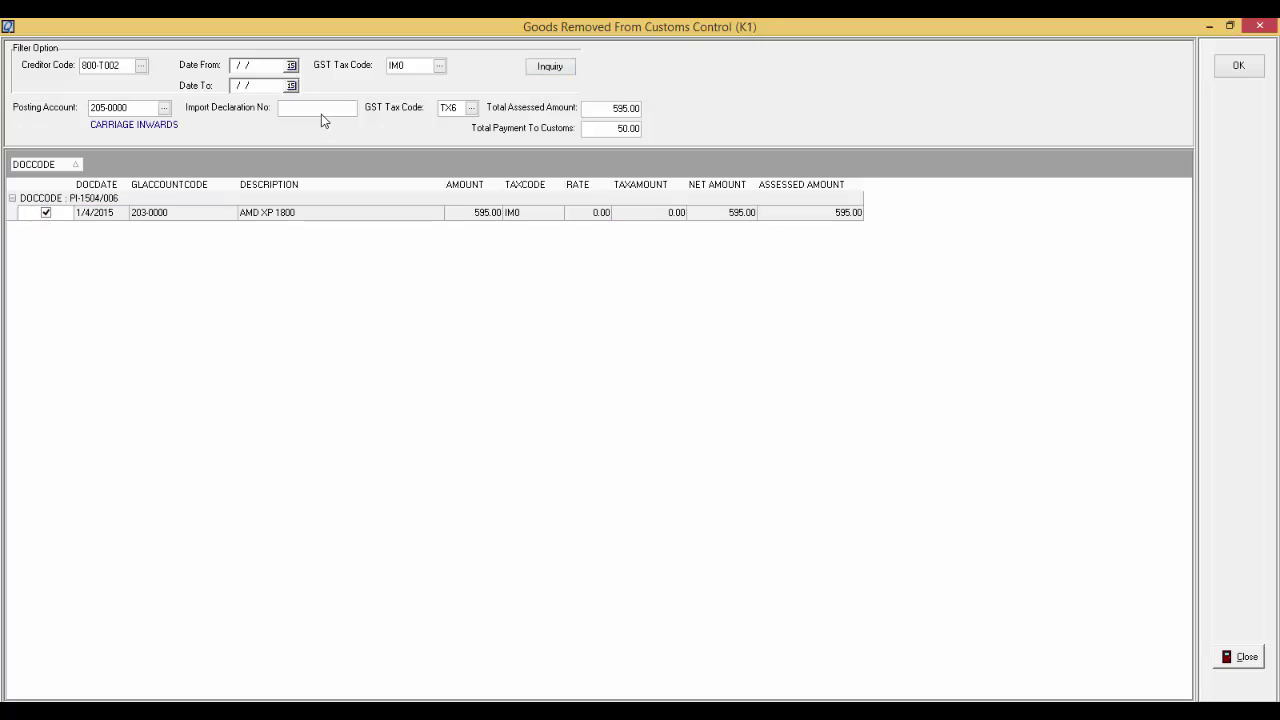
{"action": "type", "text": "IM#65411321"}
{"action": "left_click", "coordinate": [607, 111]}
{"action": "type", "text": "650"}
{"action": "left_click", "coordinate": [740, 309]}
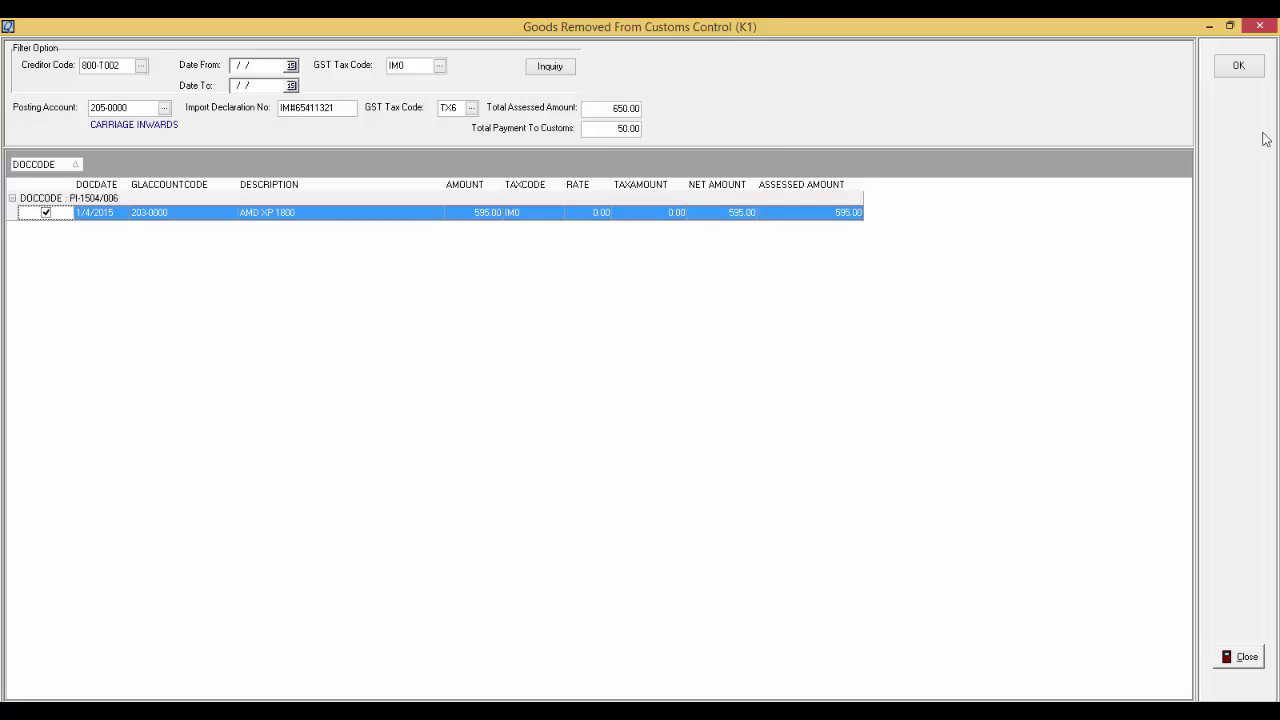
Apply the K1 details, save voucher PV1504/003, then reload it and view its journal postings
{"action": "left_click", "coordinate": [1244, 68]}
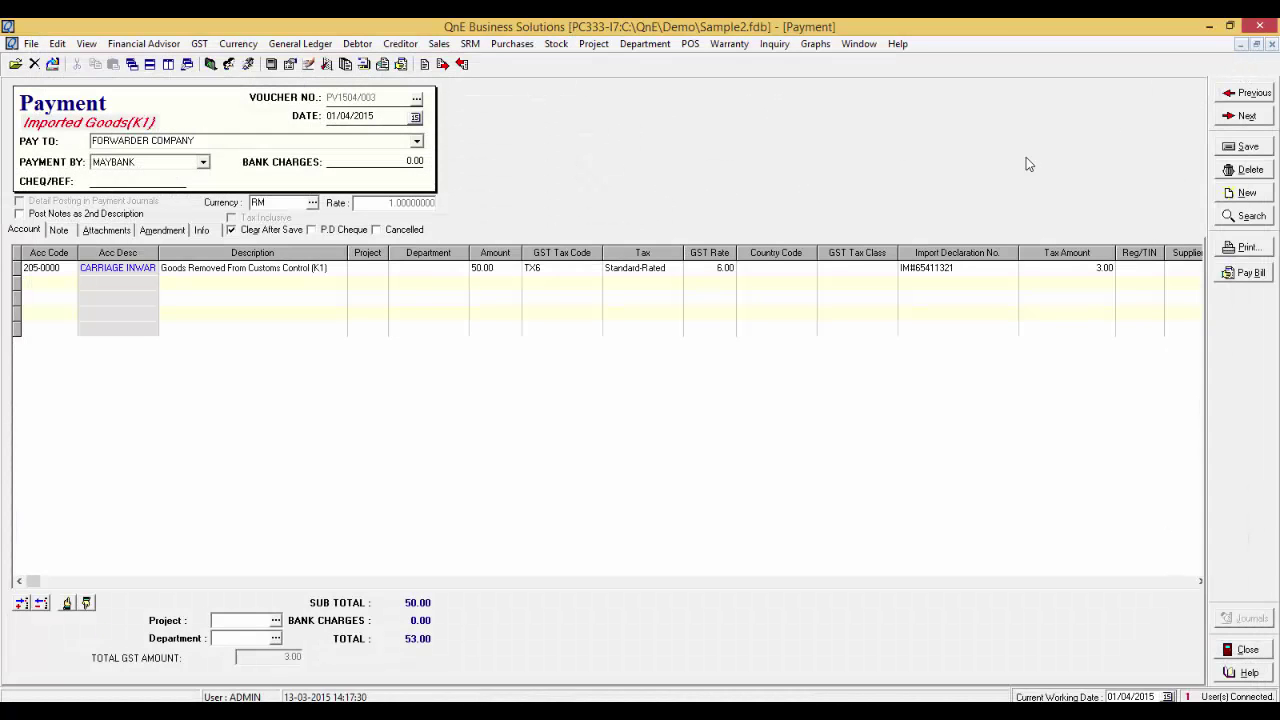
{"action": "left_click", "coordinate": [1226, 148]}
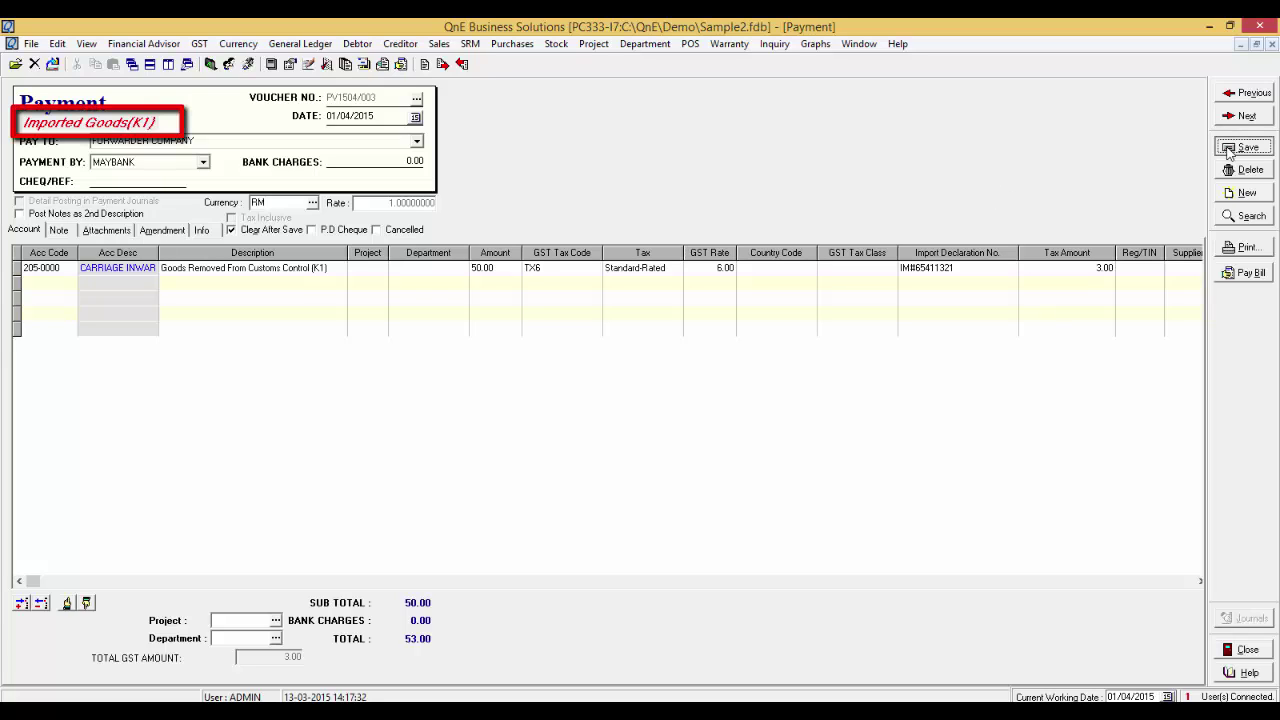
{"action": "left_click", "coordinate": [1229, 150]}
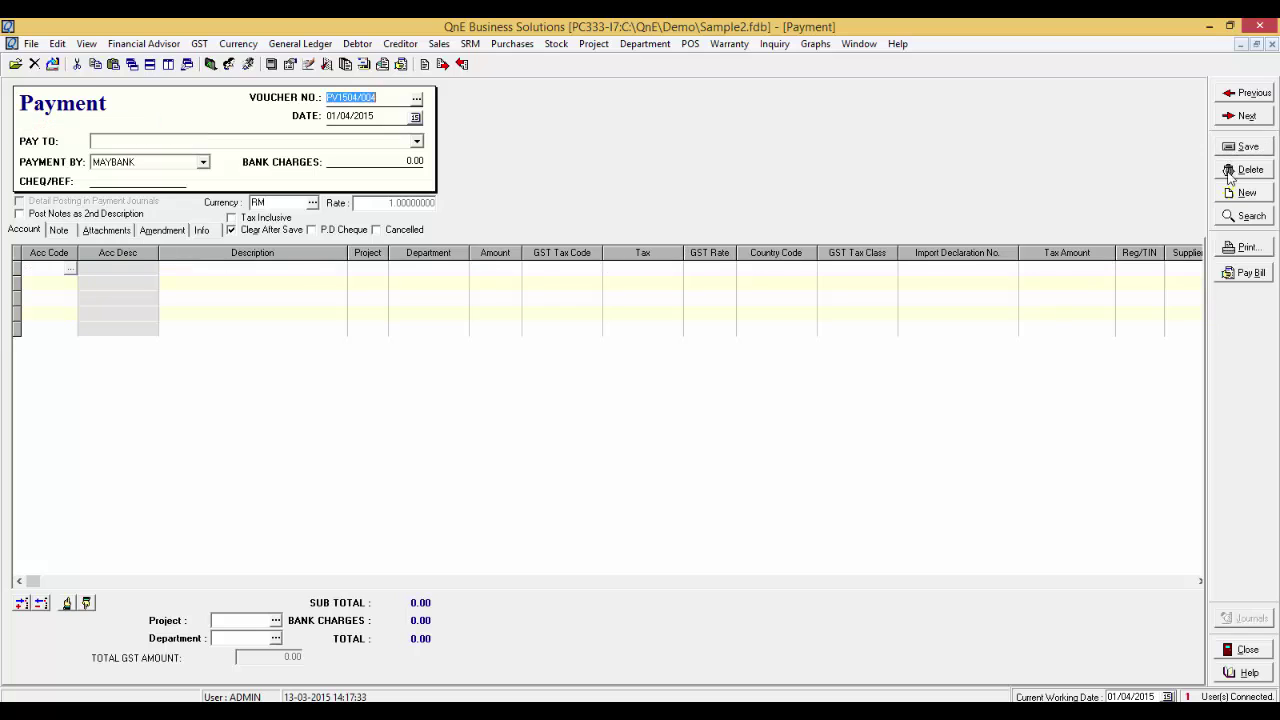
{"action": "left_click", "coordinate": [1256, 93]}
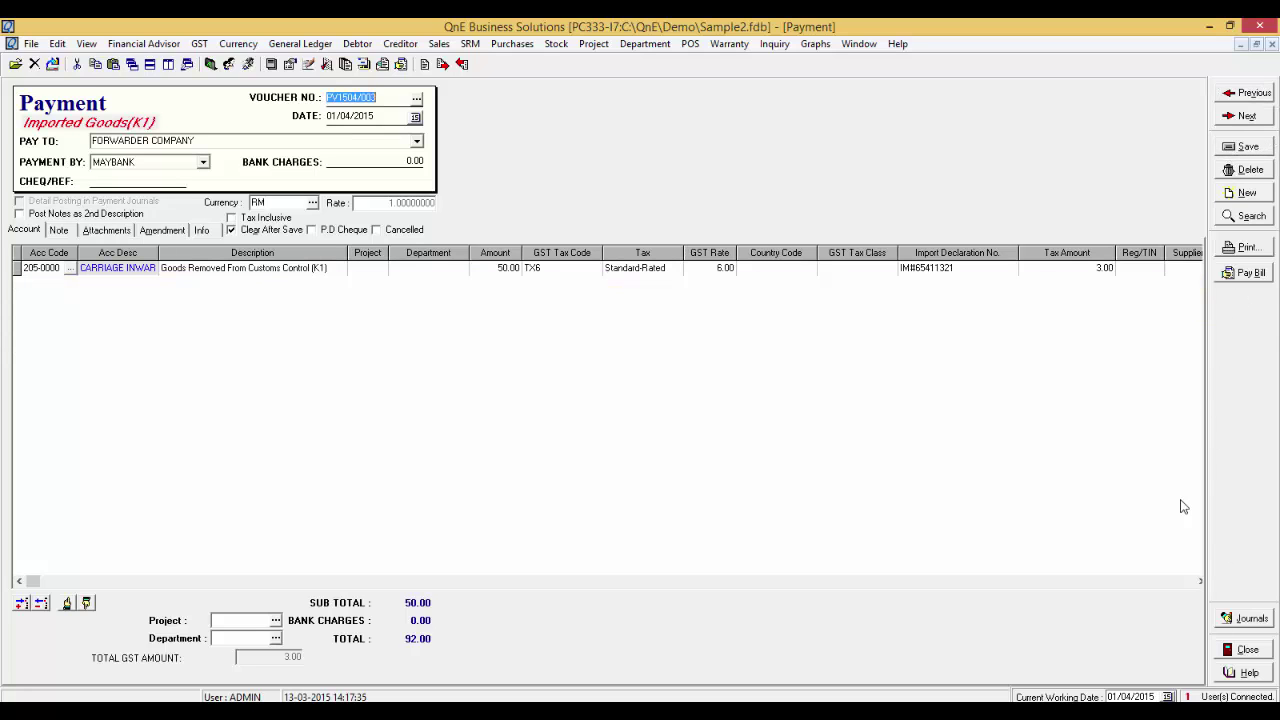
{"action": "left_click", "coordinate": [1236, 619]}
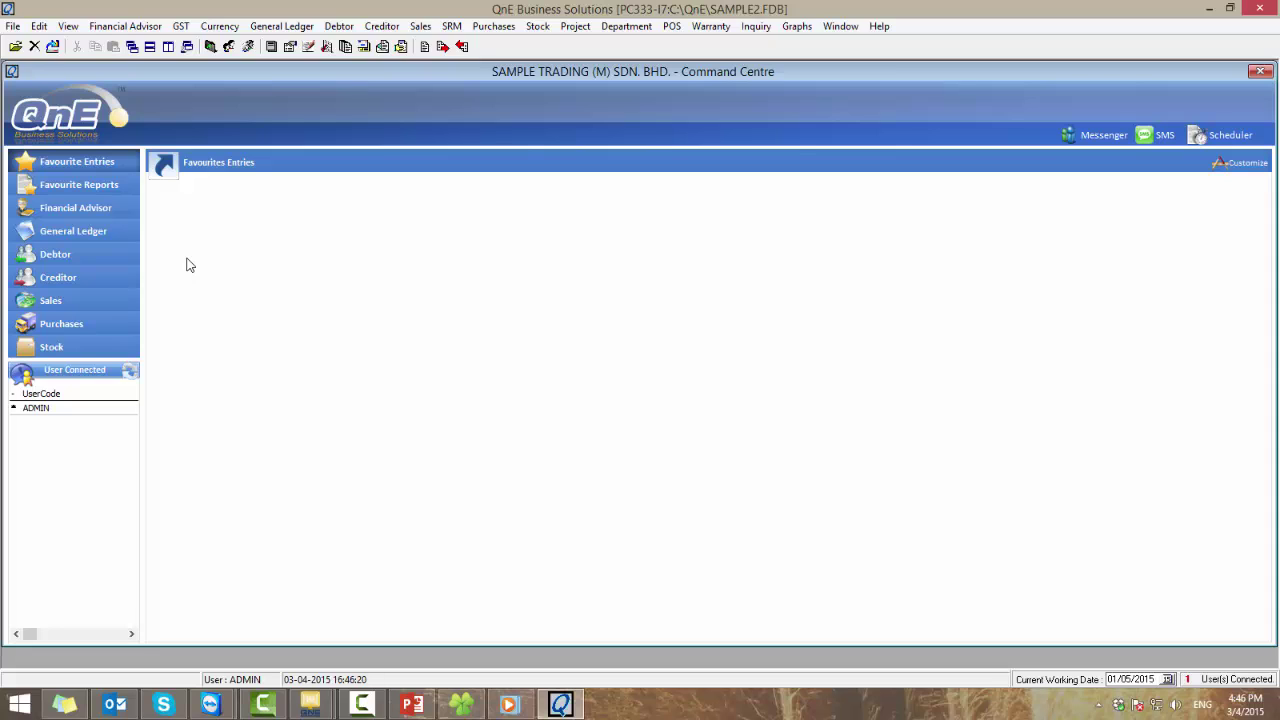
Start a new full-size purchase invoice from TECH COM INTERNATIONAL with an AMD XP 1800 line
{"action": "left_click", "coordinate": [112, 326]}
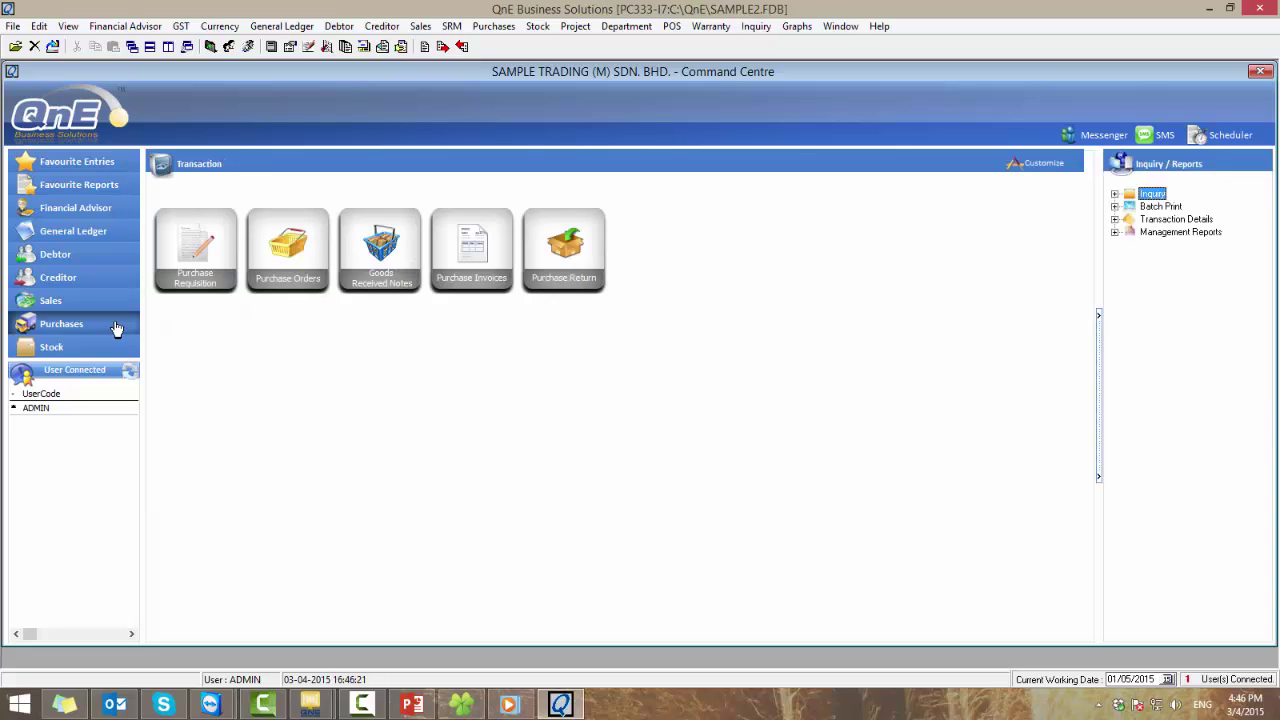
{"action": "left_click", "coordinate": [508, 274]}
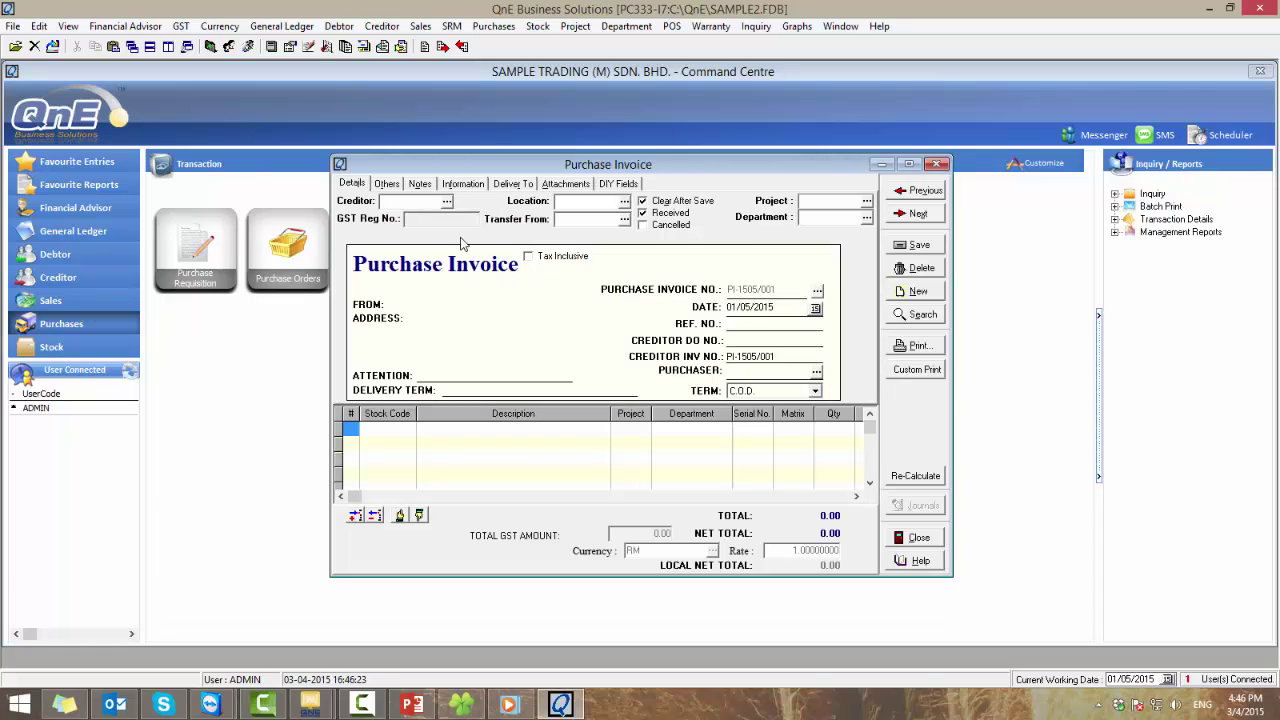
{"action": "left_click", "coordinate": [449, 203]}
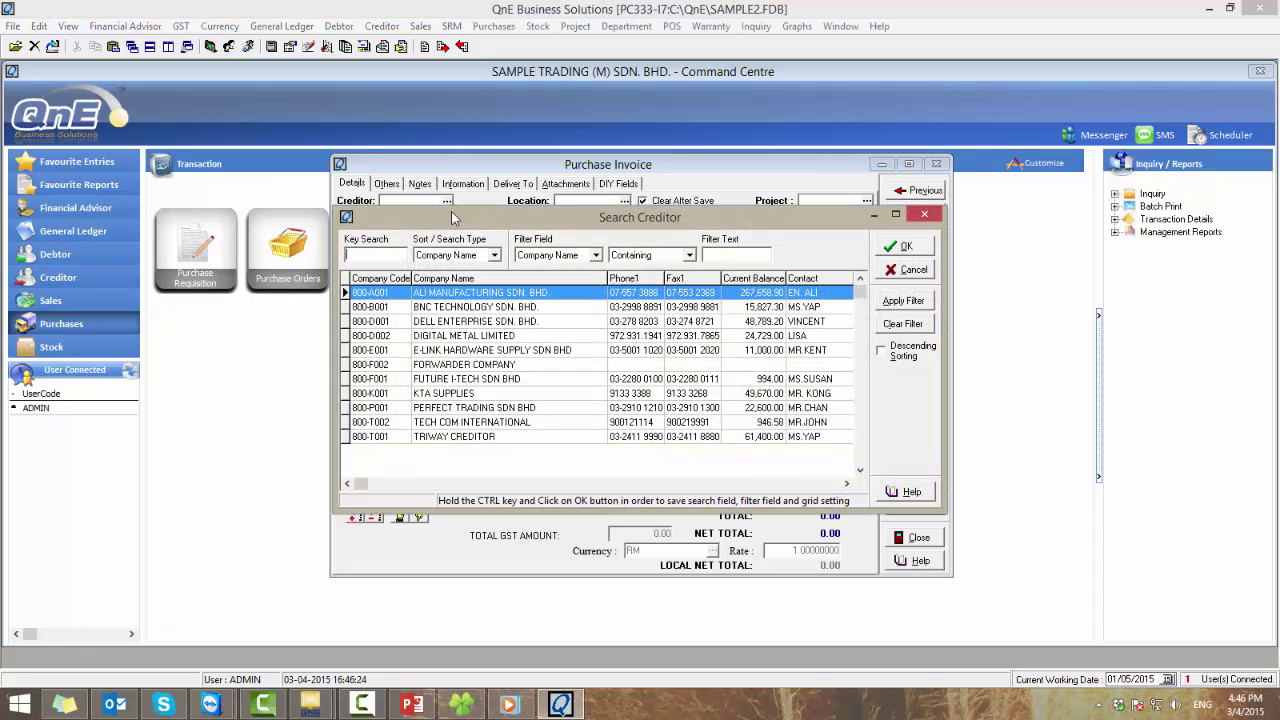
{"action": "double_click", "coordinate": [450, 428]}
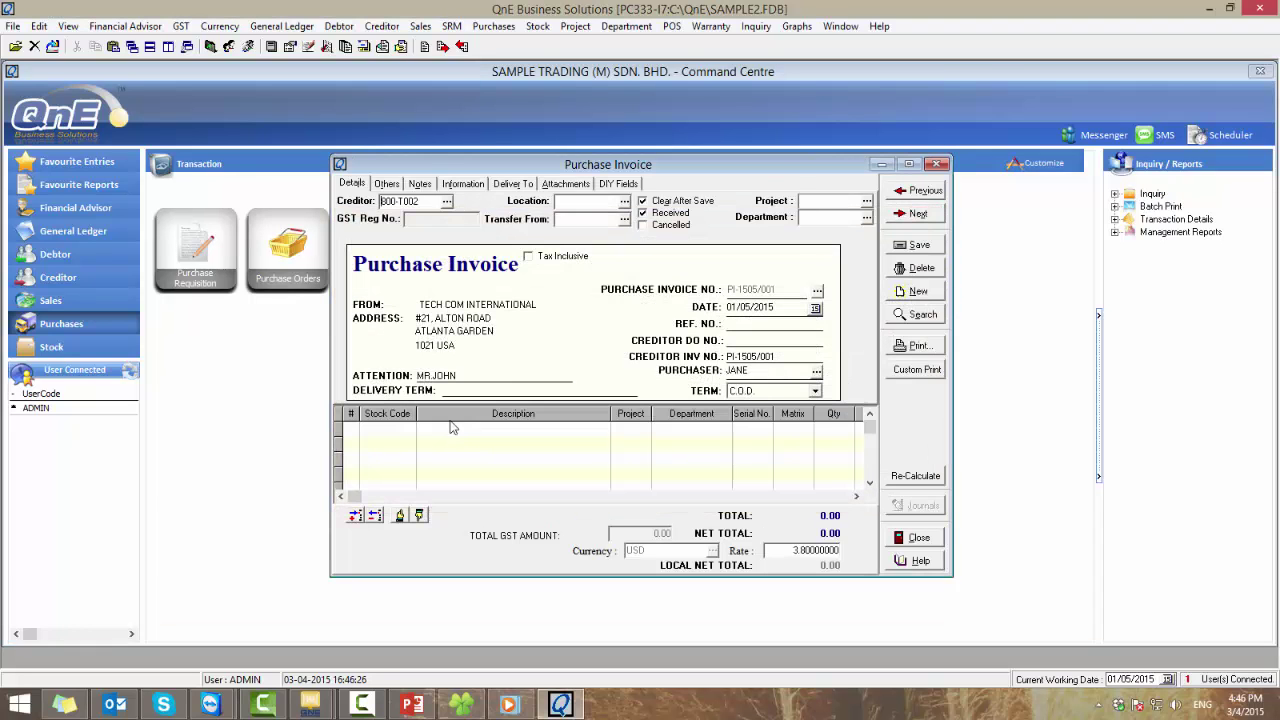
{"action": "left_click", "coordinate": [915, 166]}
{"action": "left_click", "coordinate": [66, 316]}
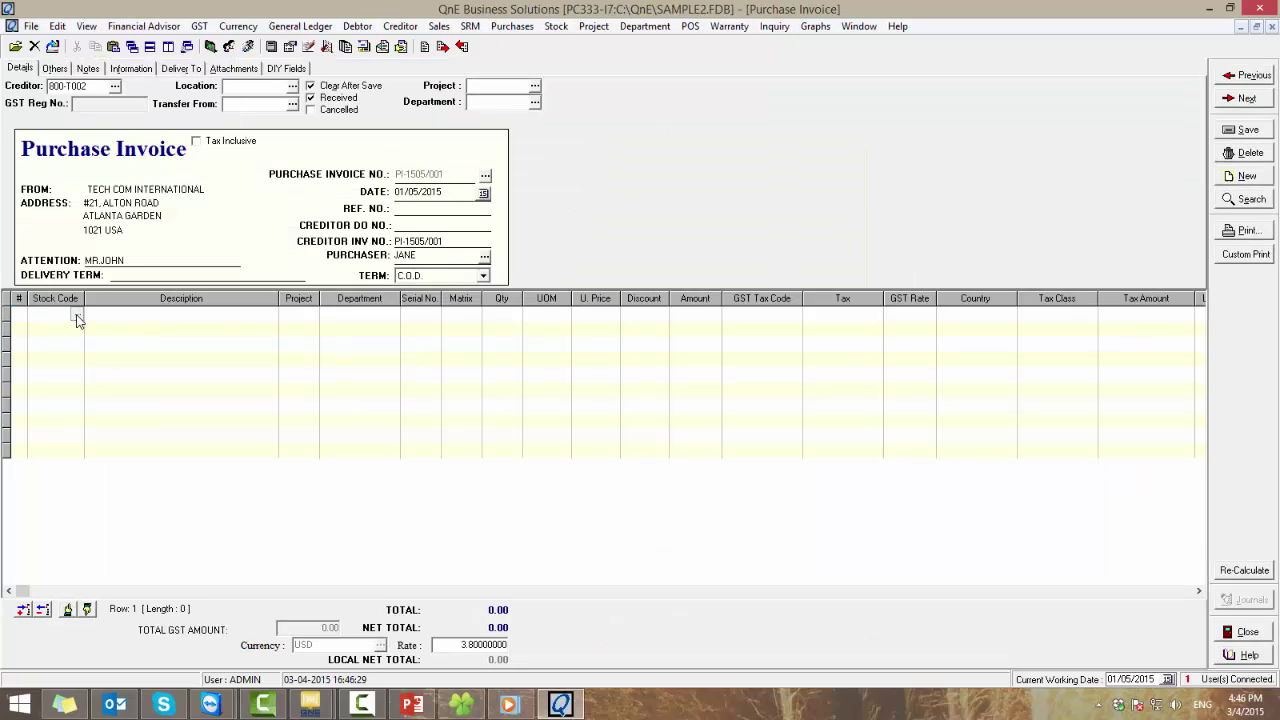
{"action": "left_click", "coordinate": [77, 318]}
{"action": "double_click", "coordinate": [530, 318]}
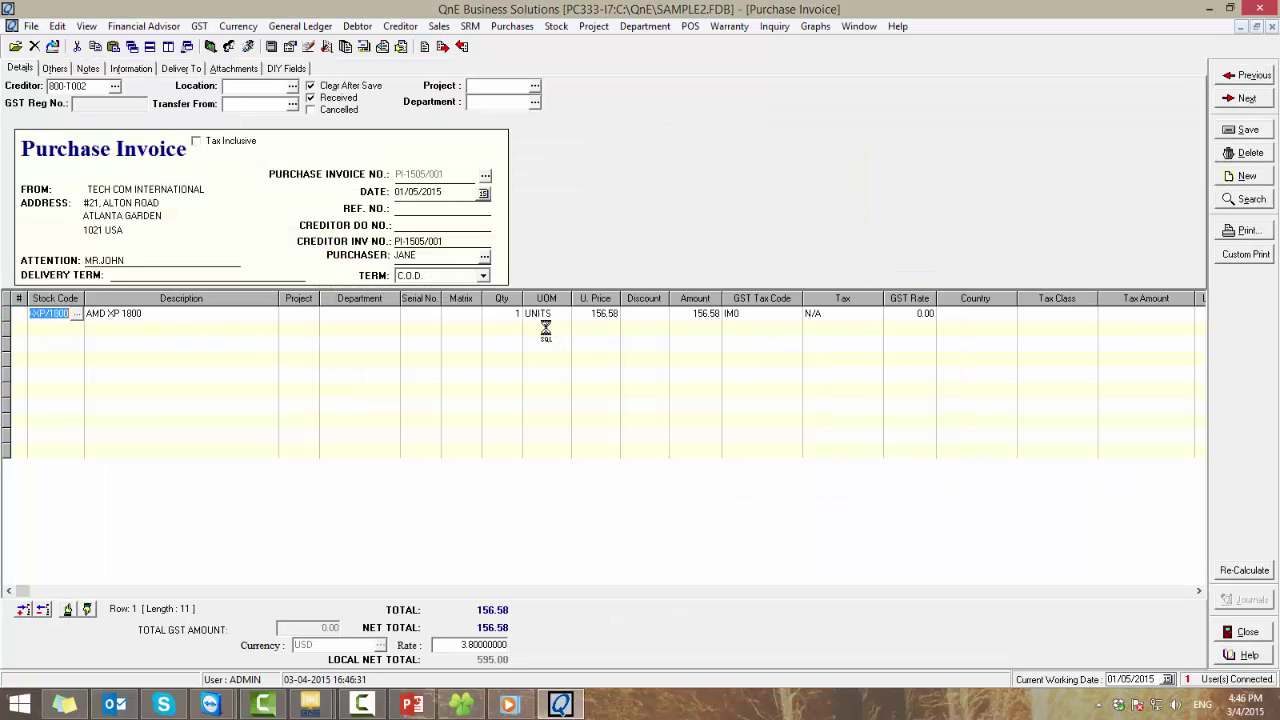
Set the quantity to 10, untick Clear After Save, and save invoice PI-1505/001
{"action": "left_click", "coordinate": [506, 315]}
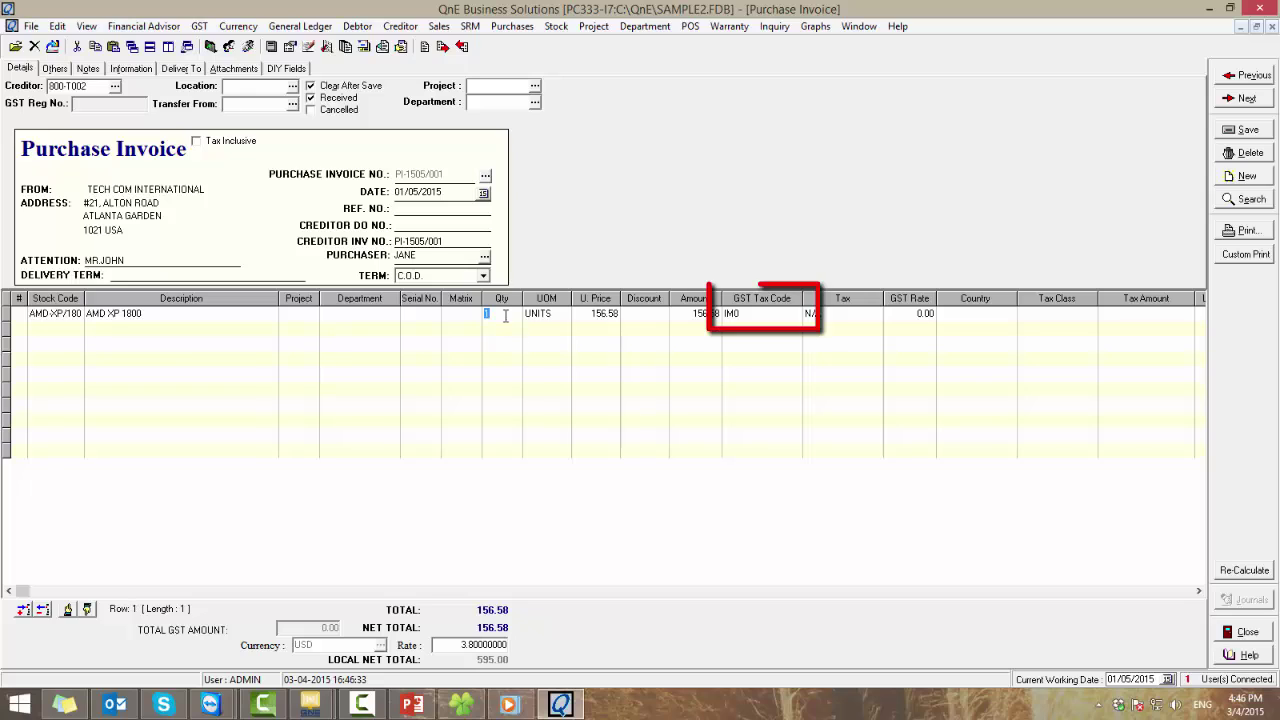
{"action": "type", "text": "10"}
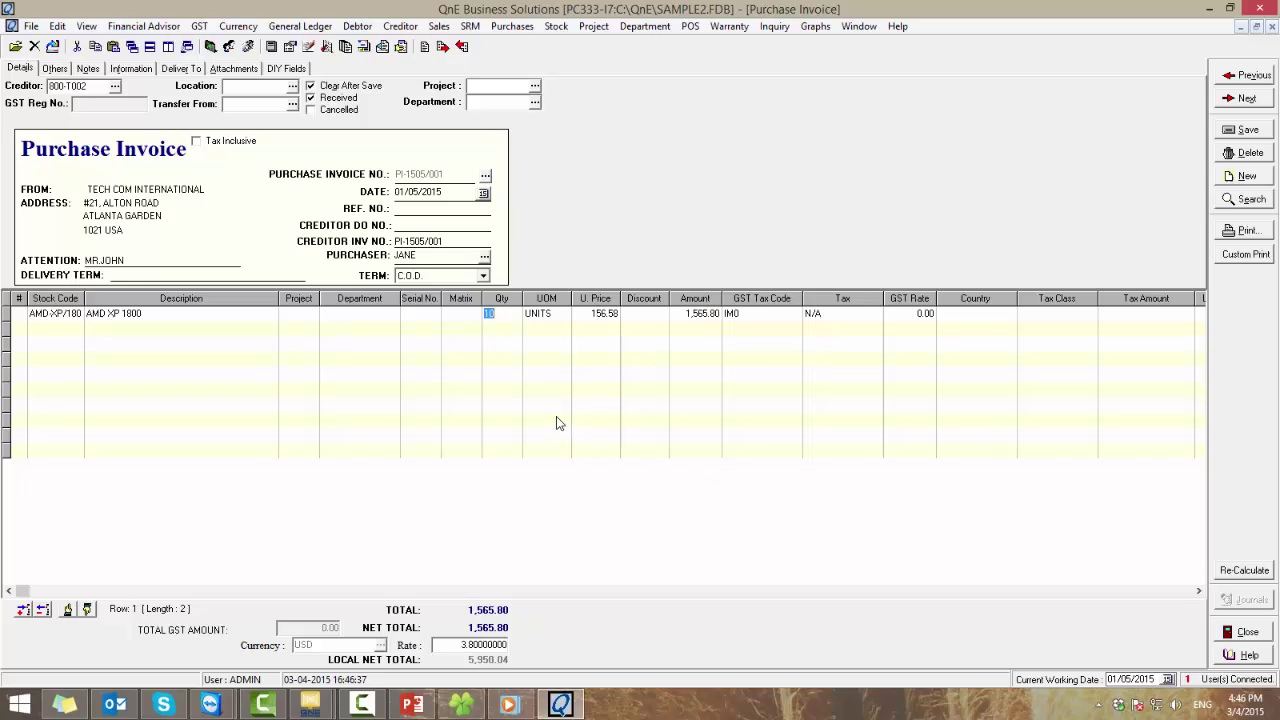
{"action": "left_click", "coordinate": [364, 88]}
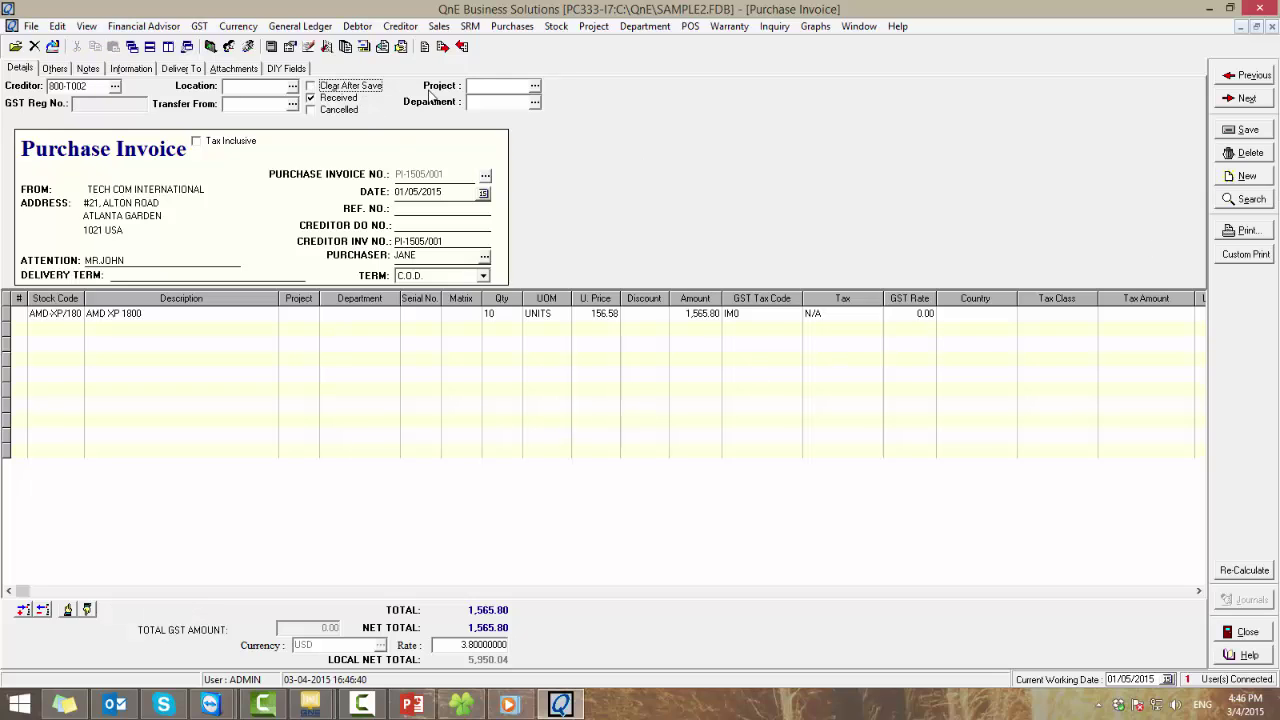
{"action": "left_click", "coordinate": [1254, 130]}
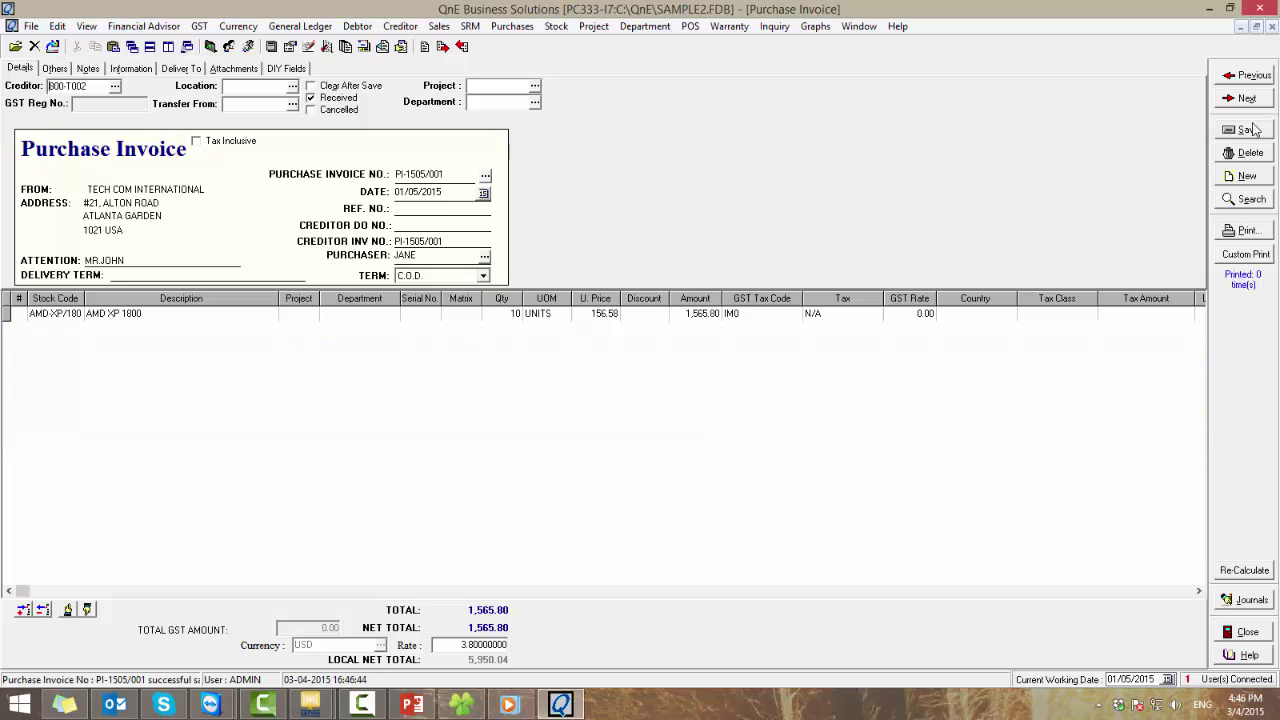
{"action": "left_click", "coordinate": [1245, 600]}
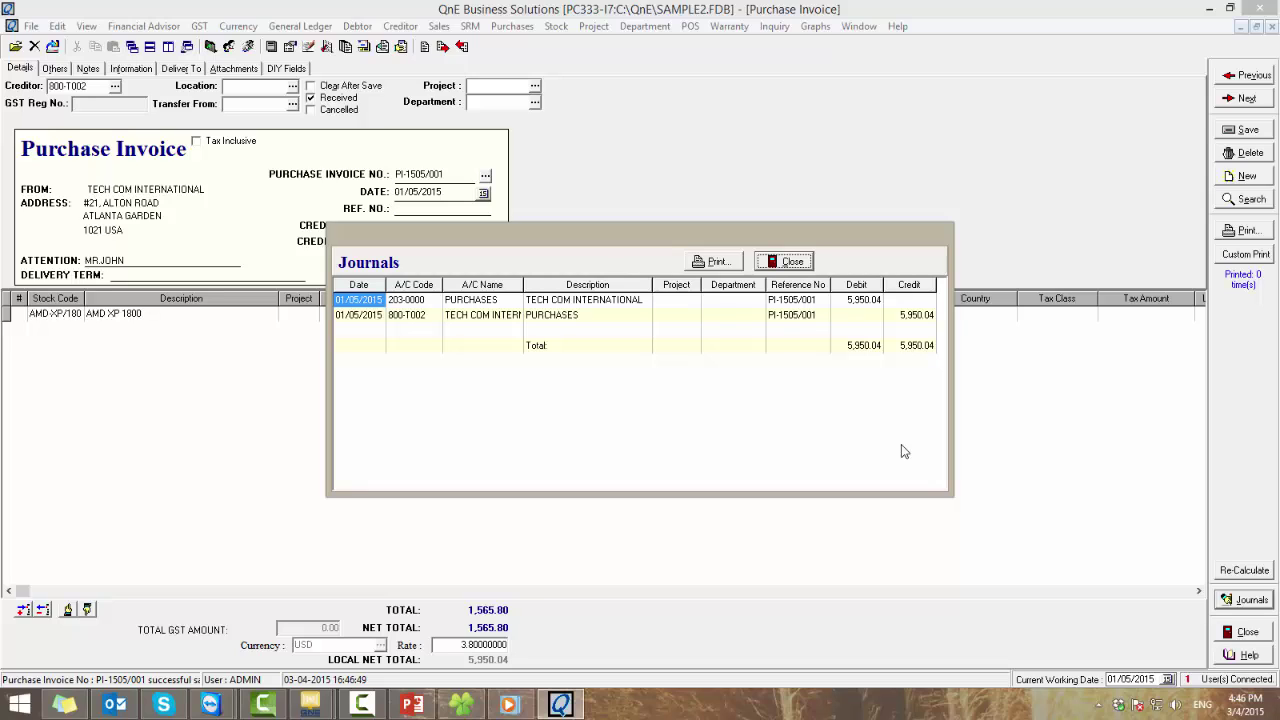
{"action": "left_click", "coordinate": [791, 264]}
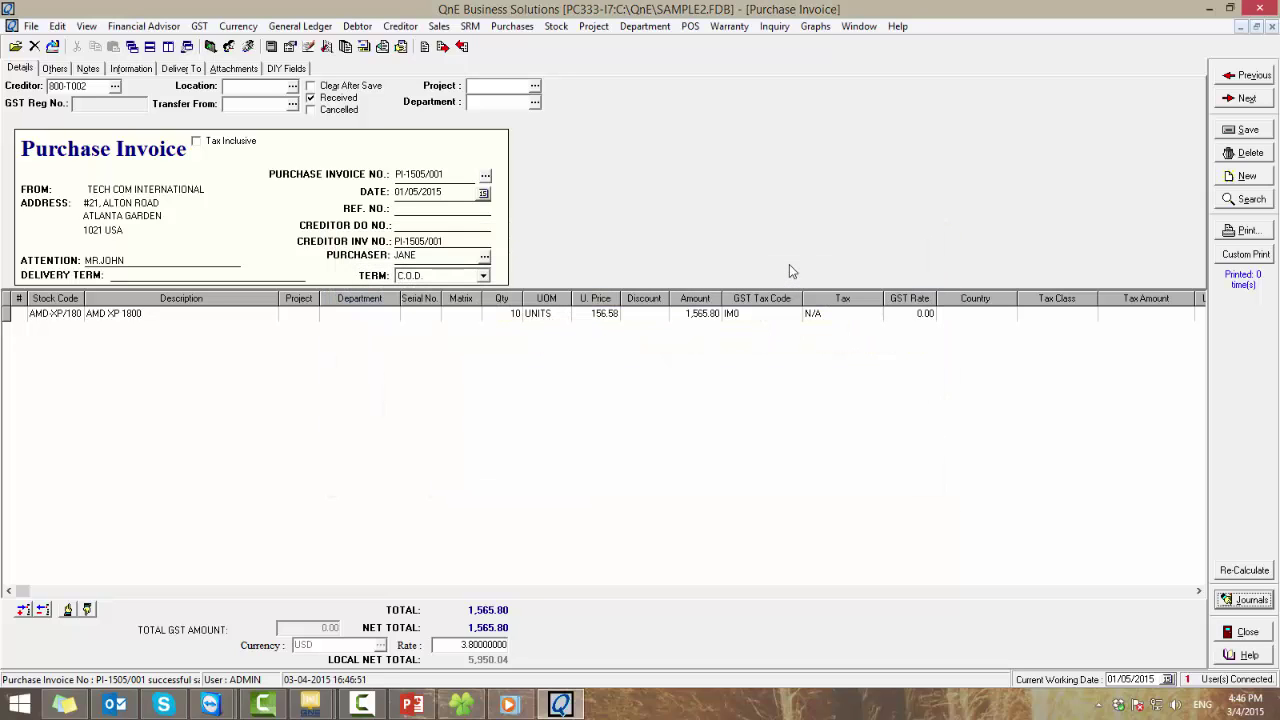
Close the purchase invoice and bring up the Creditor functions menu
{"action": "left_click", "coordinate": [1271, 27]}
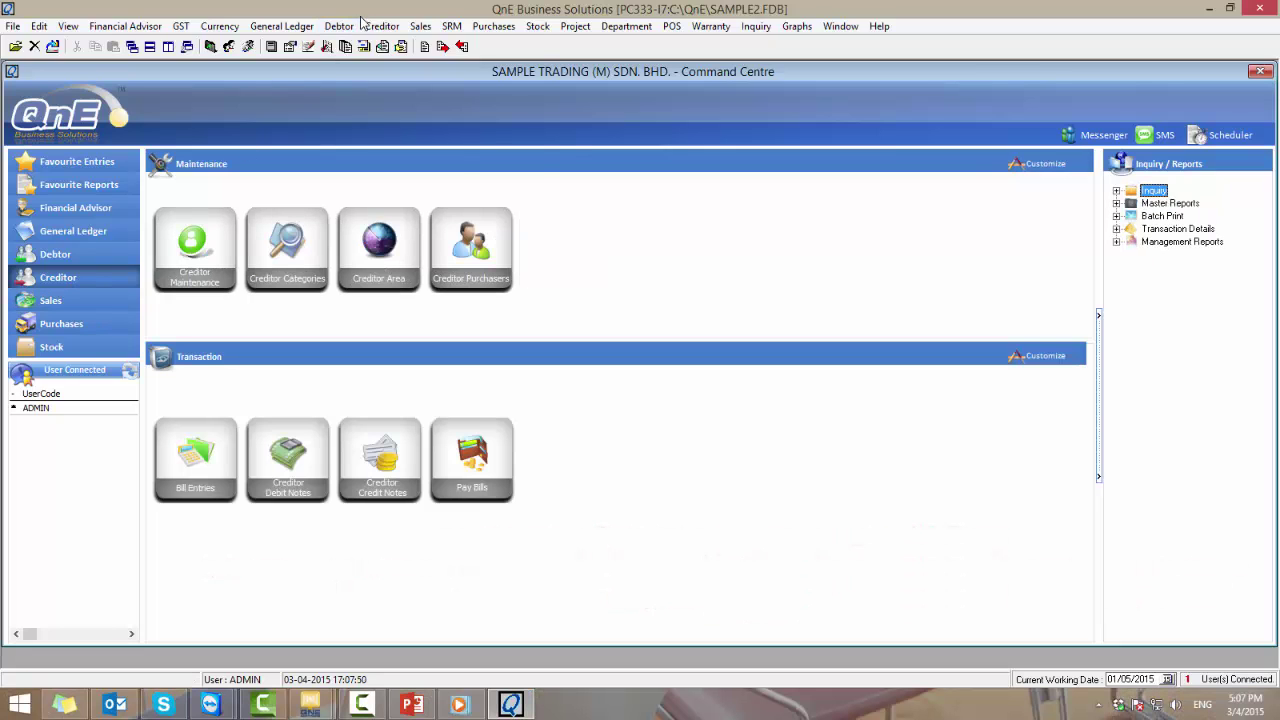
{"action": "left_click", "coordinate": [381, 26]}
Start a full-size bill entry with FORWARDER COMPANY (800-F002) as creditor
{"action": "left_click", "coordinate": [418, 145]}
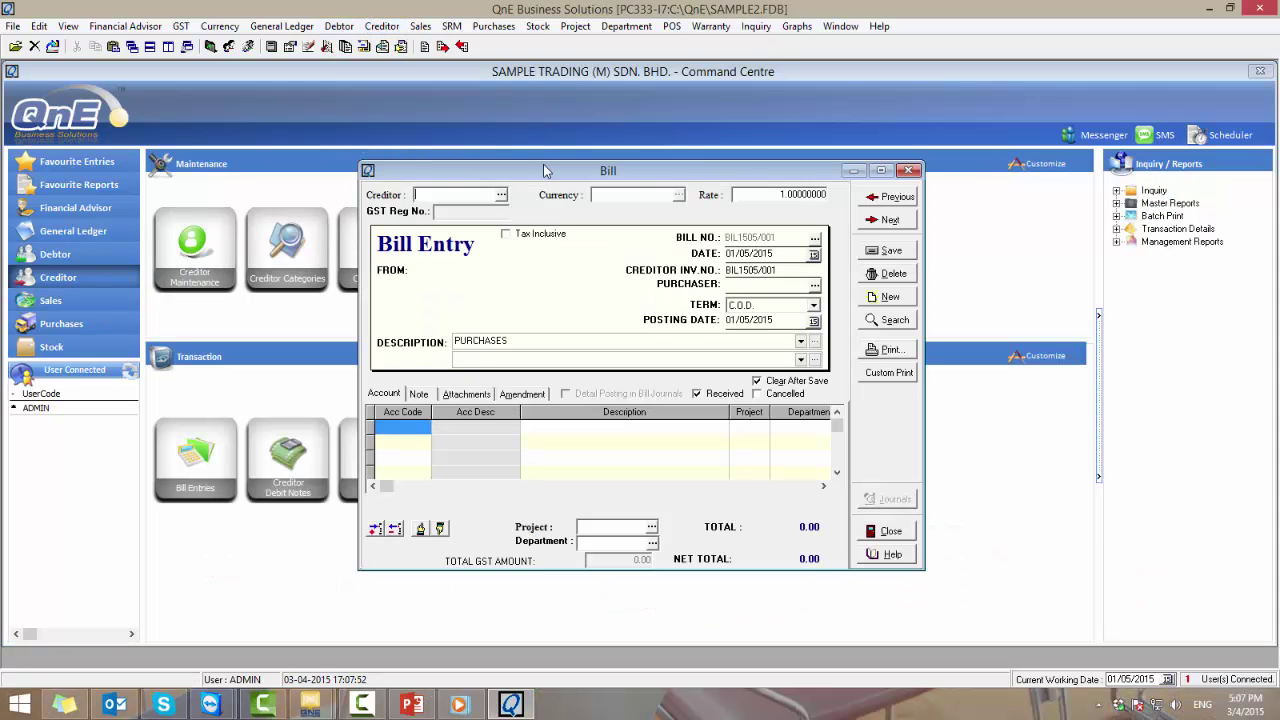
{"action": "left_click", "coordinate": [881, 170]}
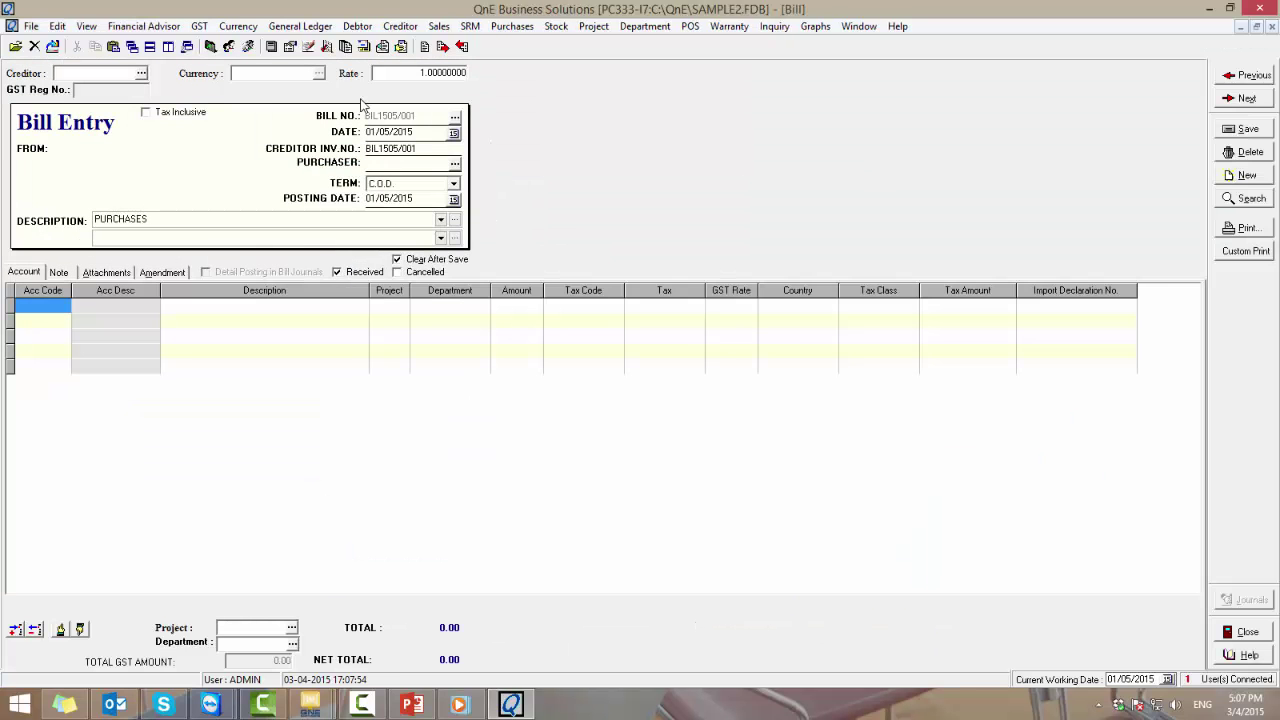
{"action": "left_click", "coordinate": [141, 73]}
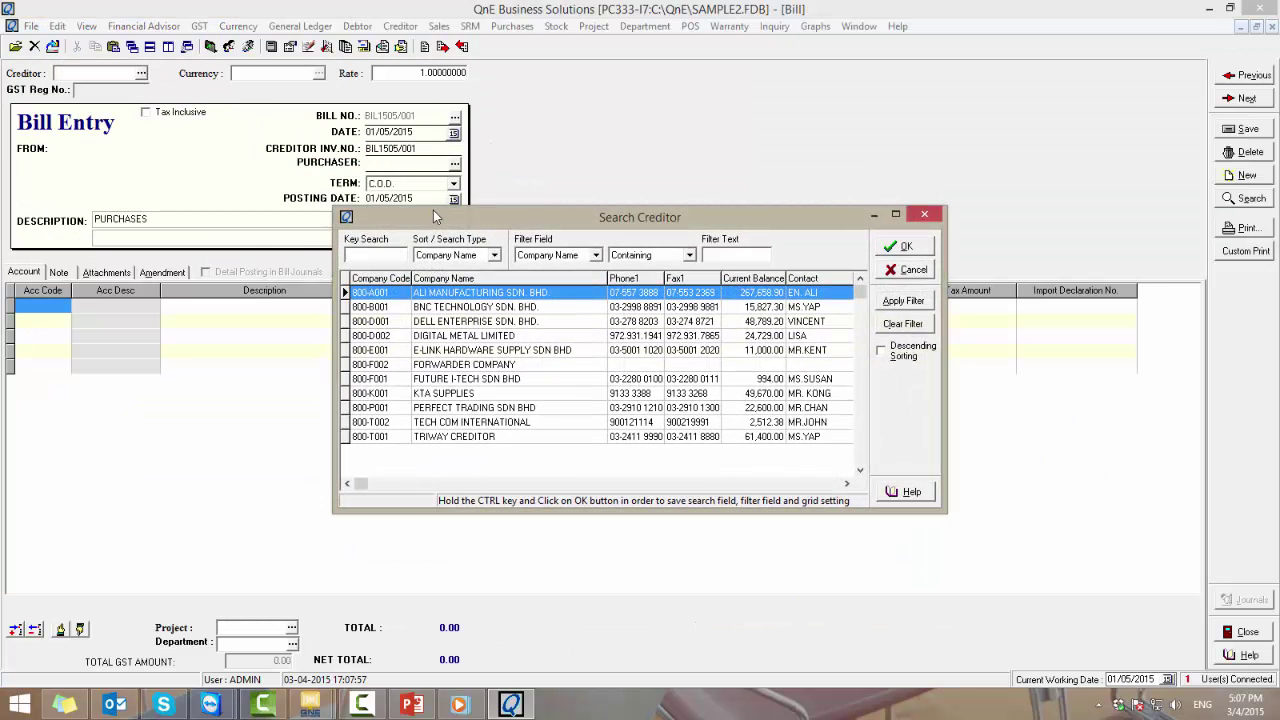
{"action": "double_click", "coordinate": [467, 366]}
Add a 200.00 line on account 205-0000 CARRIAGE INWARDS, found by sorting accounts by description
{"action": "left_click", "coordinate": [65, 309]}
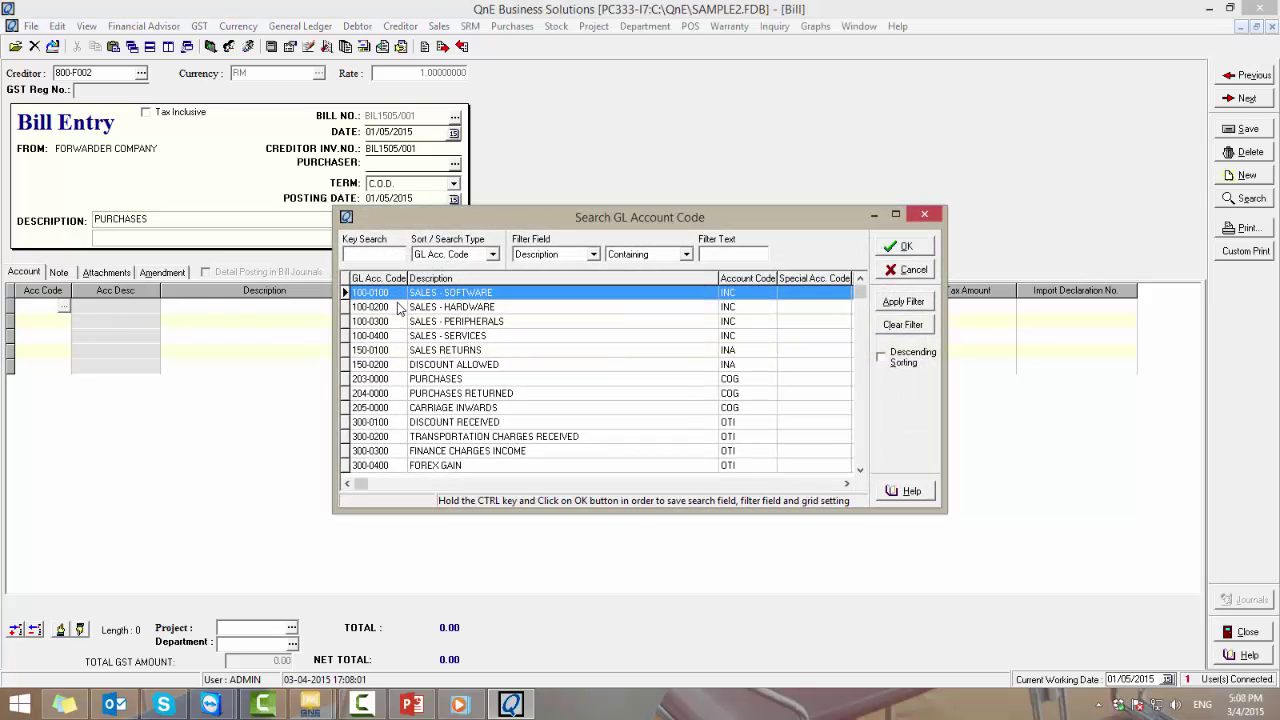
{"action": "left_click", "coordinate": [448, 256]}
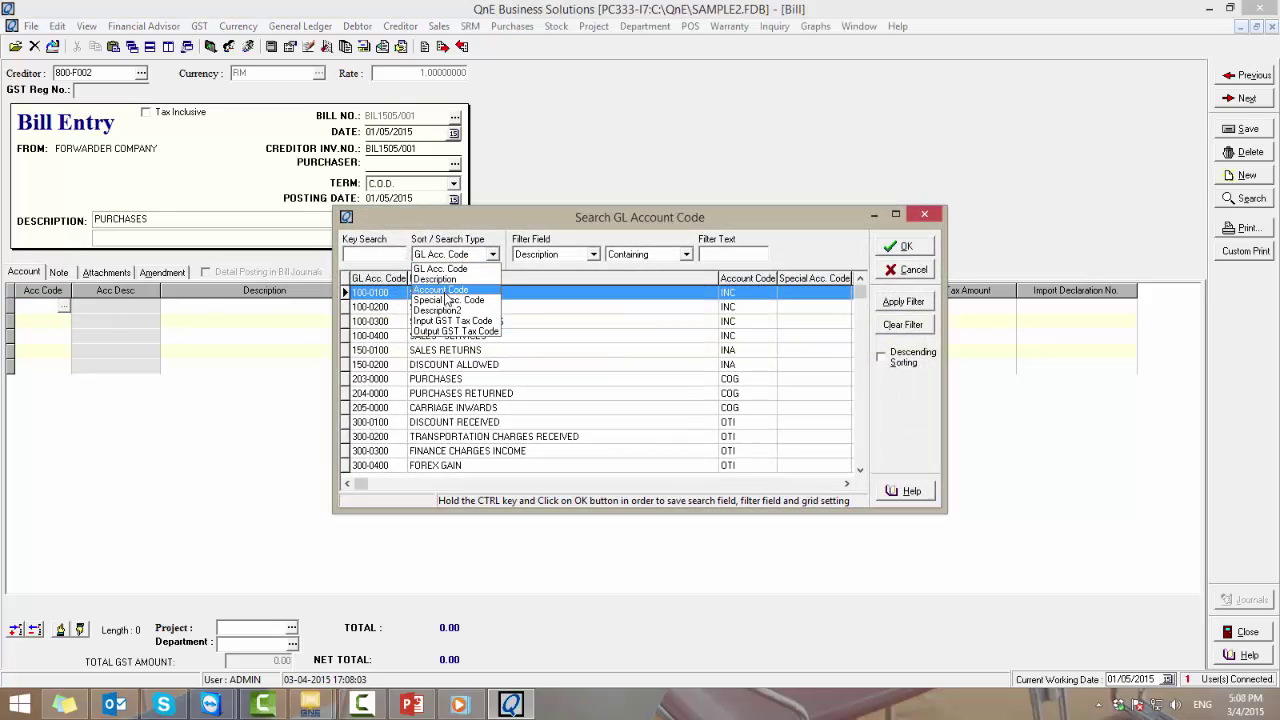
{"action": "left_click", "coordinate": [448, 279]}
{"action": "type", "text": "carri"}
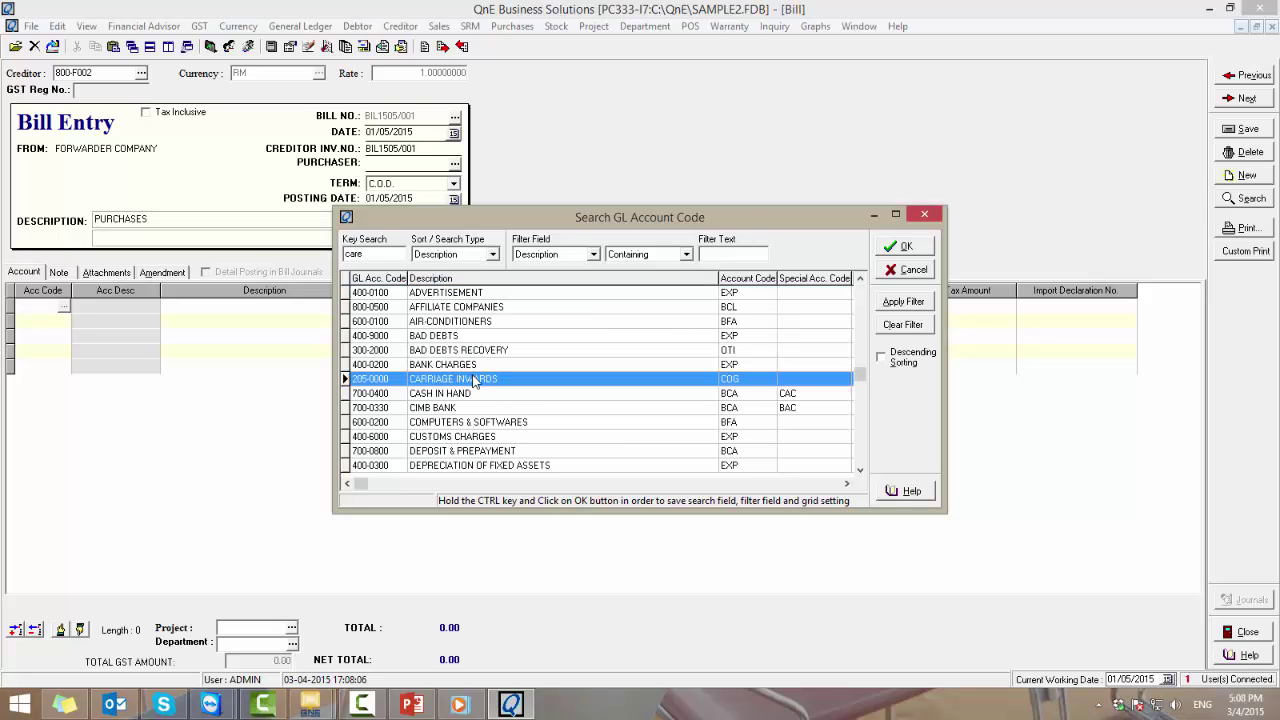
{"action": "double_click", "coordinate": [484, 380]}
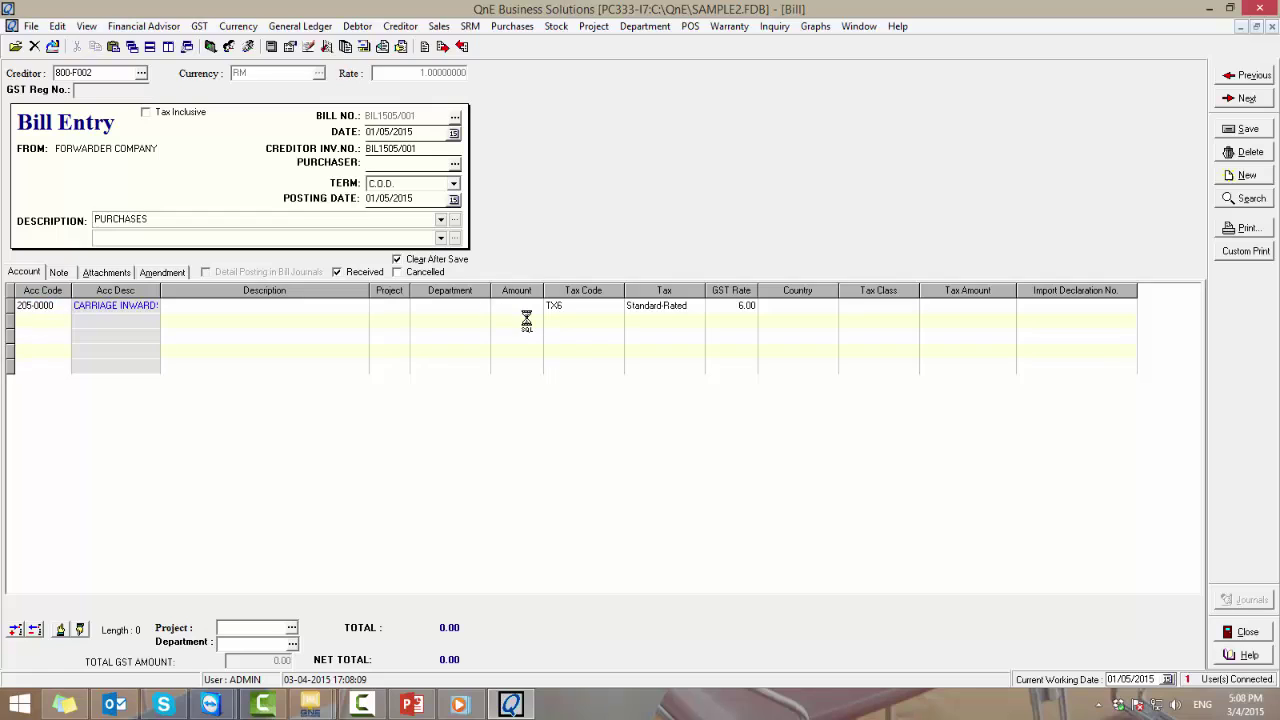
{"action": "type", "text": "200"}
Open the bill's Imported Goods (K1) form and list invoices for creditor 800-T002 under IM0
{"action": "right_click", "coordinate": [225, 129]}
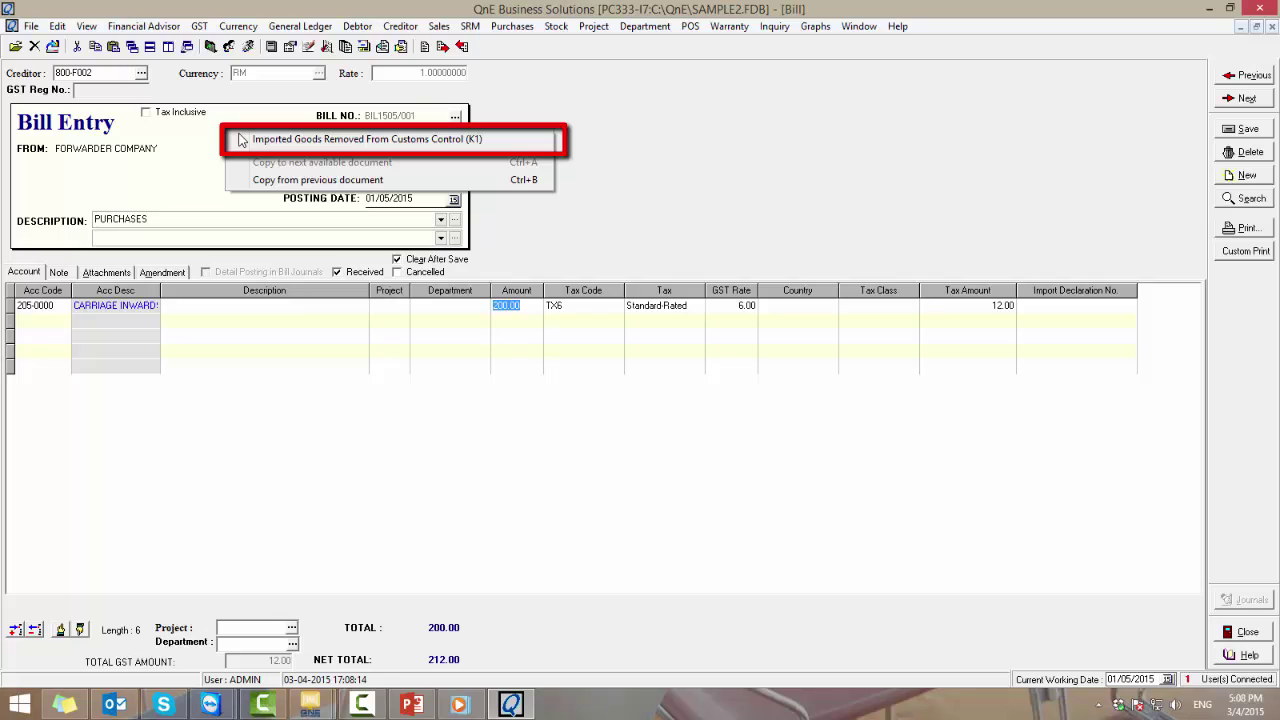
{"action": "left_click", "coordinate": [241, 139]}
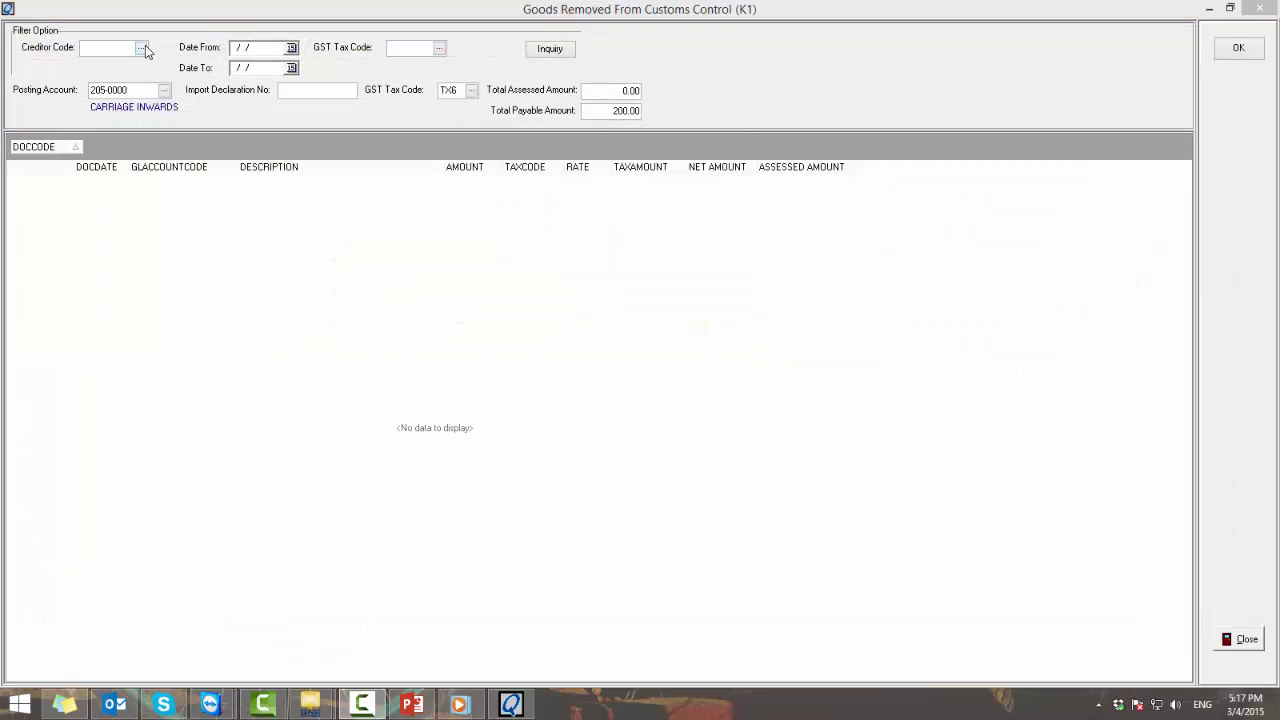
{"action": "left_click", "coordinate": [145, 45]}
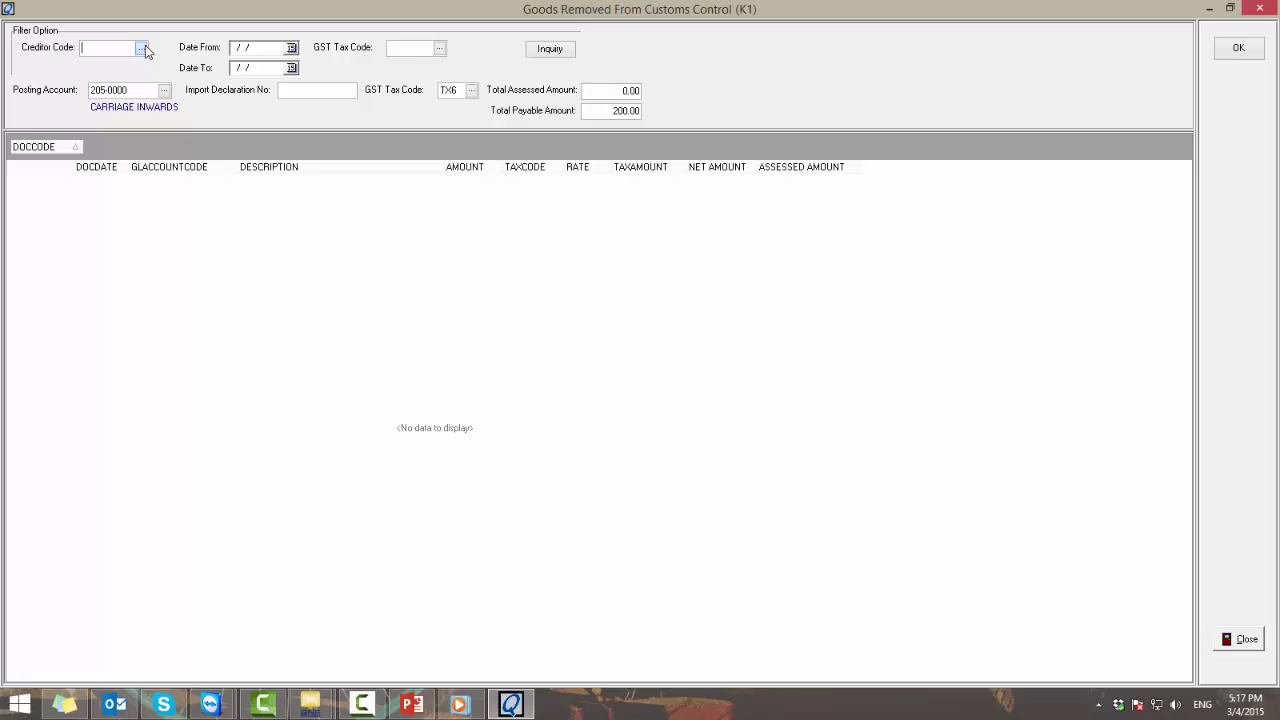
{"action": "left_click", "coordinate": [142, 47]}
{"action": "left_click", "coordinate": [455, 425]}
{"action": "double_click", "coordinate": [455, 425]}
{"action": "left_click", "coordinate": [438, 48]}
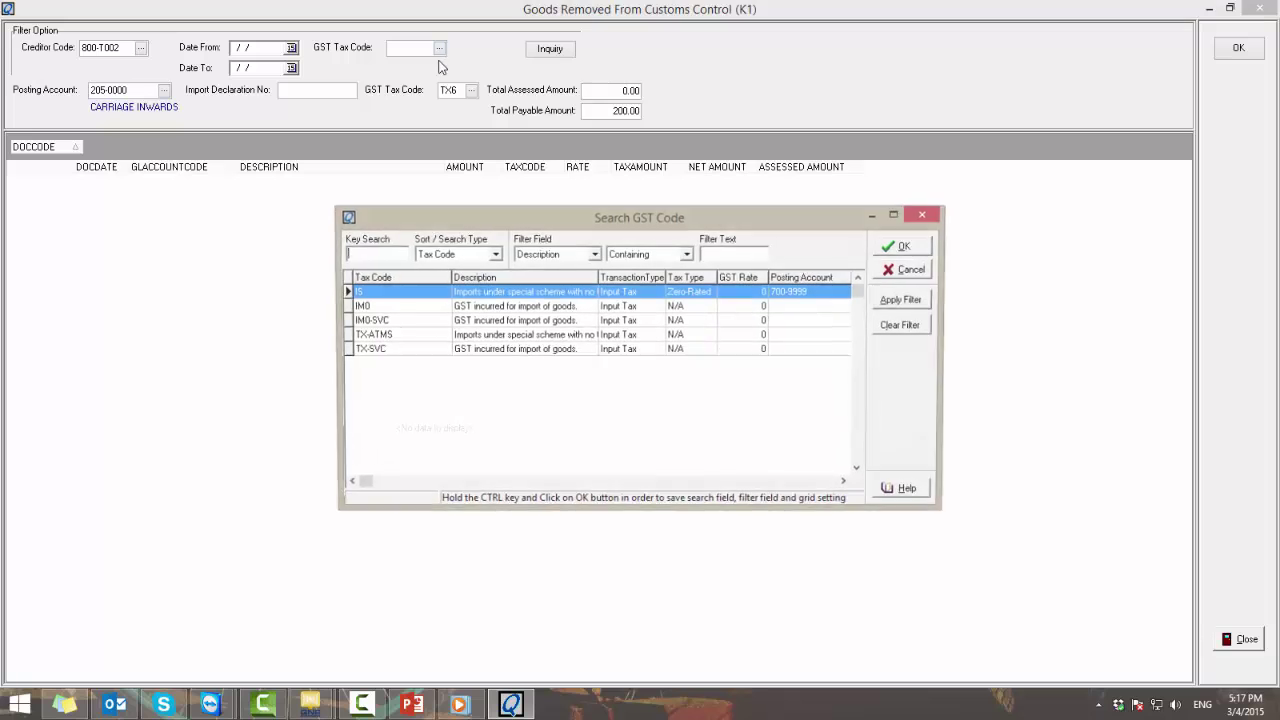
{"action": "left_click", "coordinate": [378, 306]}
{"action": "left_click", "coordinate": [897, 250]}
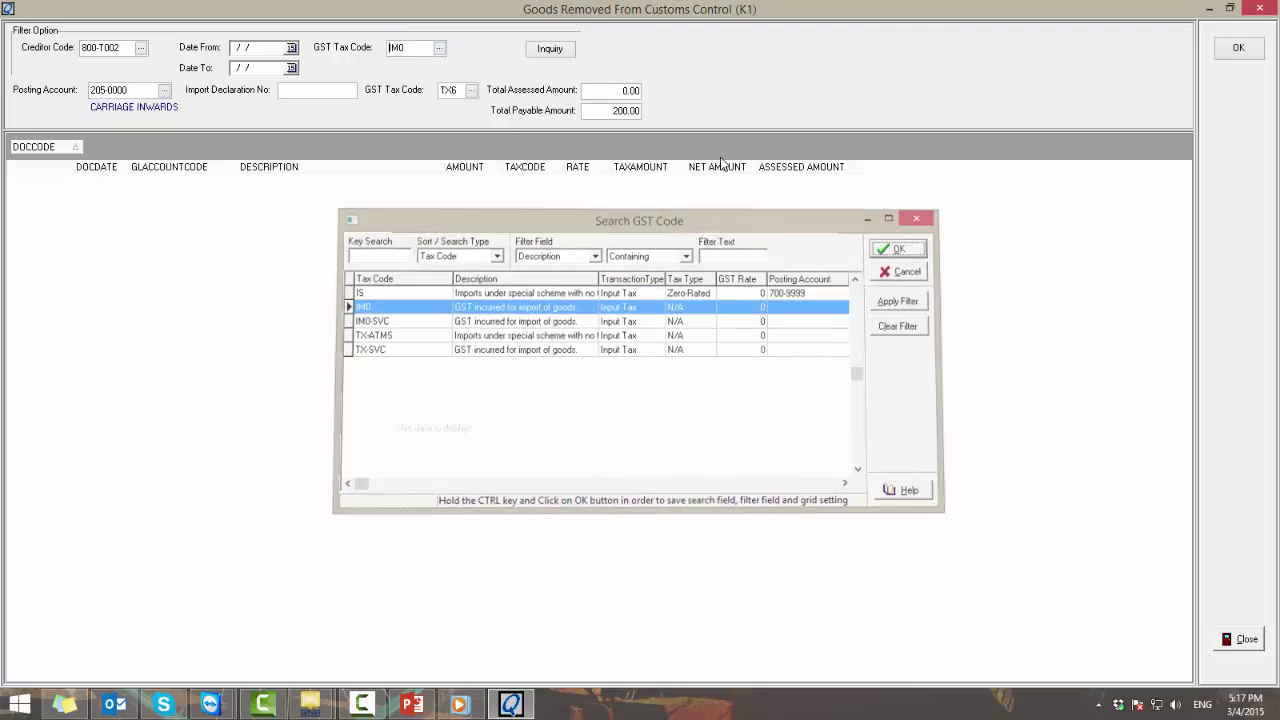
{"action": "left_click", "coordinate": [558, 52]}
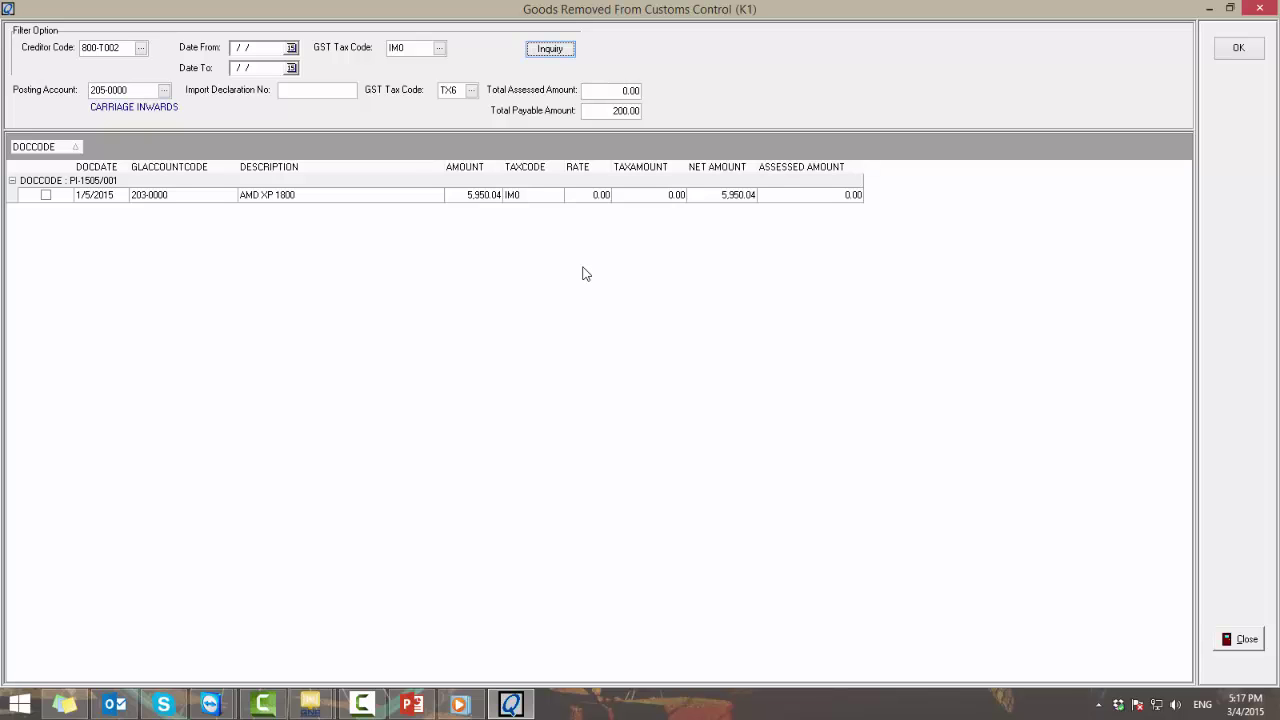
Include invoice PI-1505/001 and set the posting GST tax code to TX6
{"action": "left_click", "coordinate": [45, 195]}
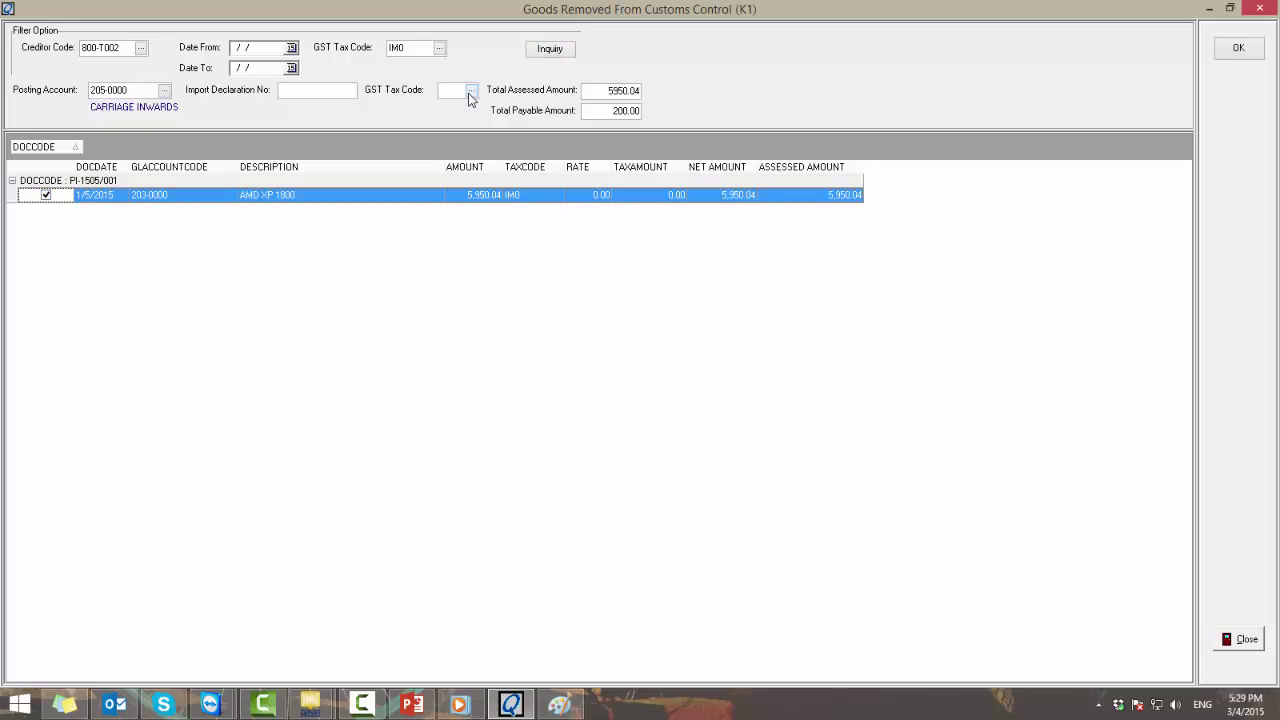
{"action": "left_click", "coordinate": [470, 92]}
{"action": "left_click", "coordinate": [367, 395]}
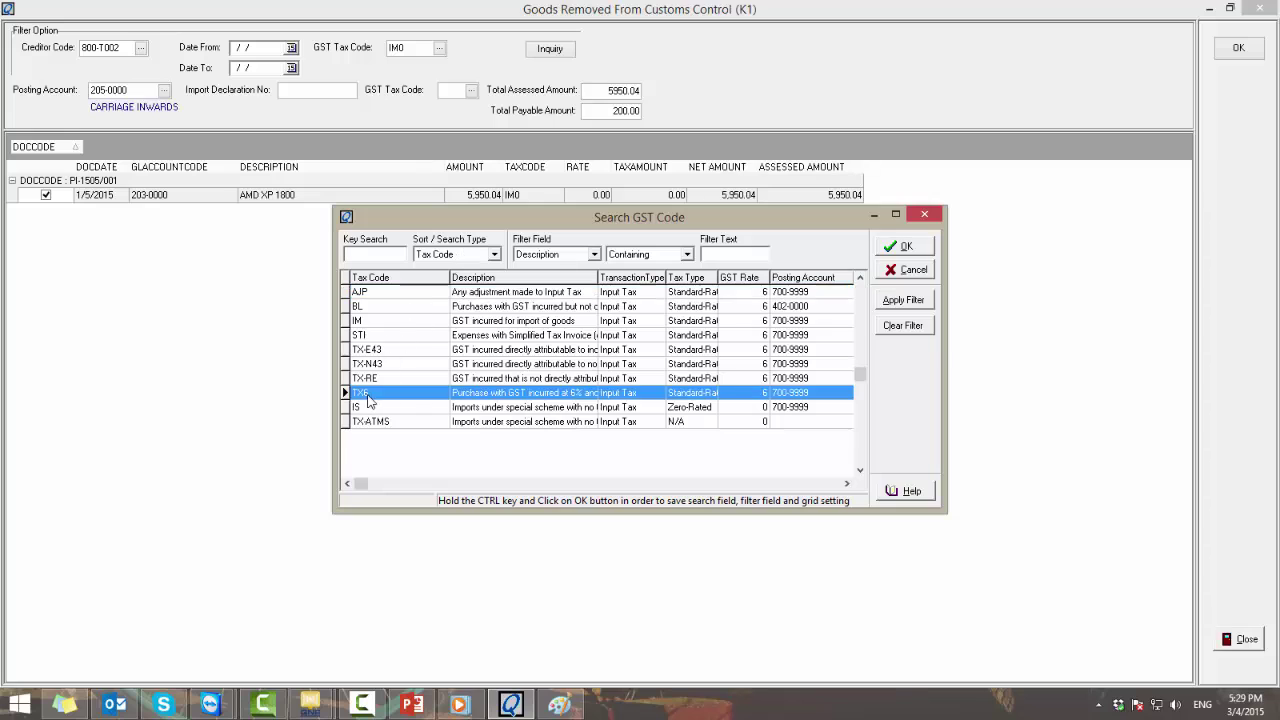
{"action": "double_click", "coordinate": [368, 398]}
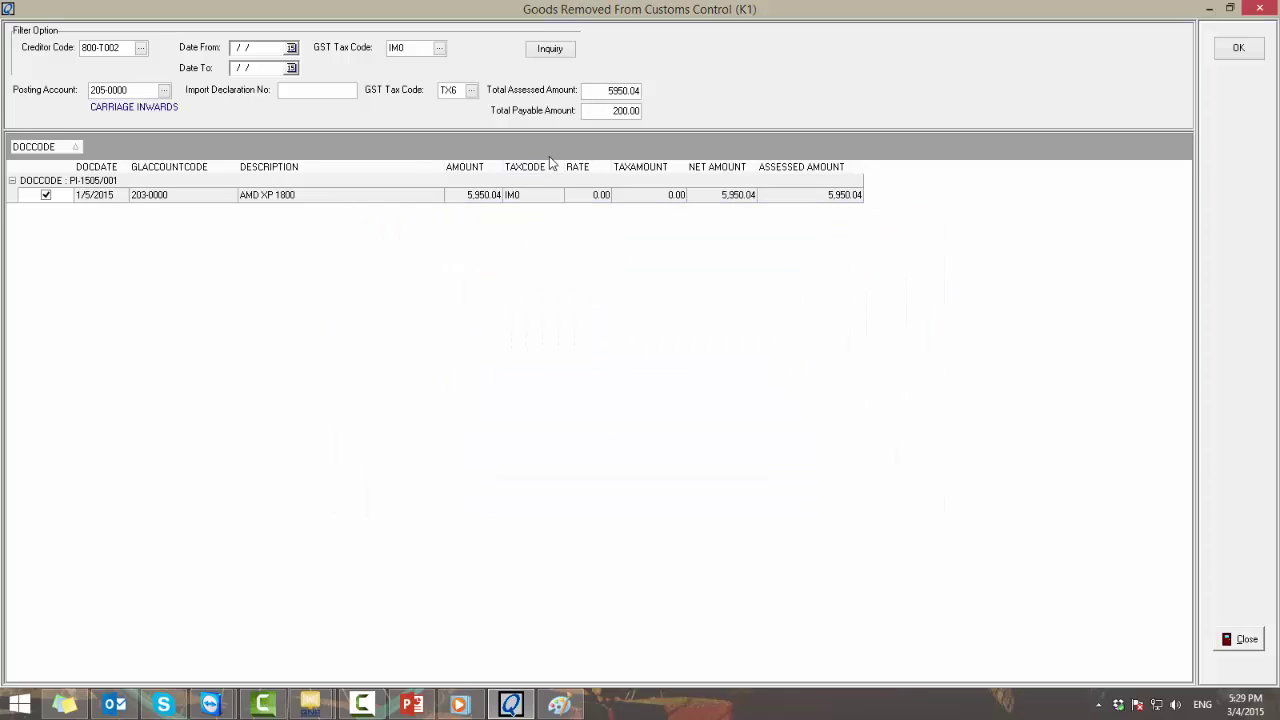
Set the total assessed amount to 6500.00, enter the import declaration number, and apply the K1 details
{"action": "left_click", "coordinate": [597, 93]}
{"action": "type", "text": "65000"}
{"action": "key", "text": "BackSpace"}
{"action": "type", "text": ".00"}
{"action": "left_click", "coordinate": [347, 88]}
{"action": "type", "text": "IM#928375"}
{"action": "left_click", "coordinate": [1226, 56]}
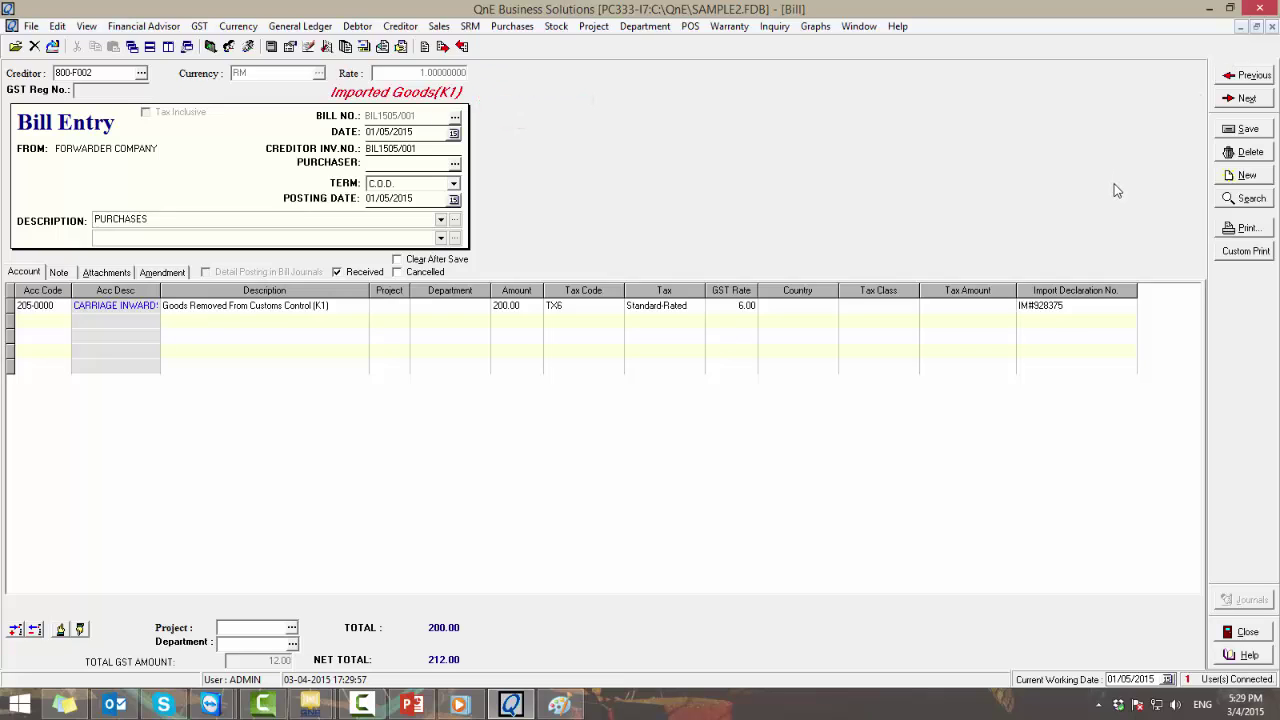
Save bill BIL1505/001, confirm, and view its journal showing 390.00 import GST
{"action": "left_click", "coordinate": [1230, 132]}
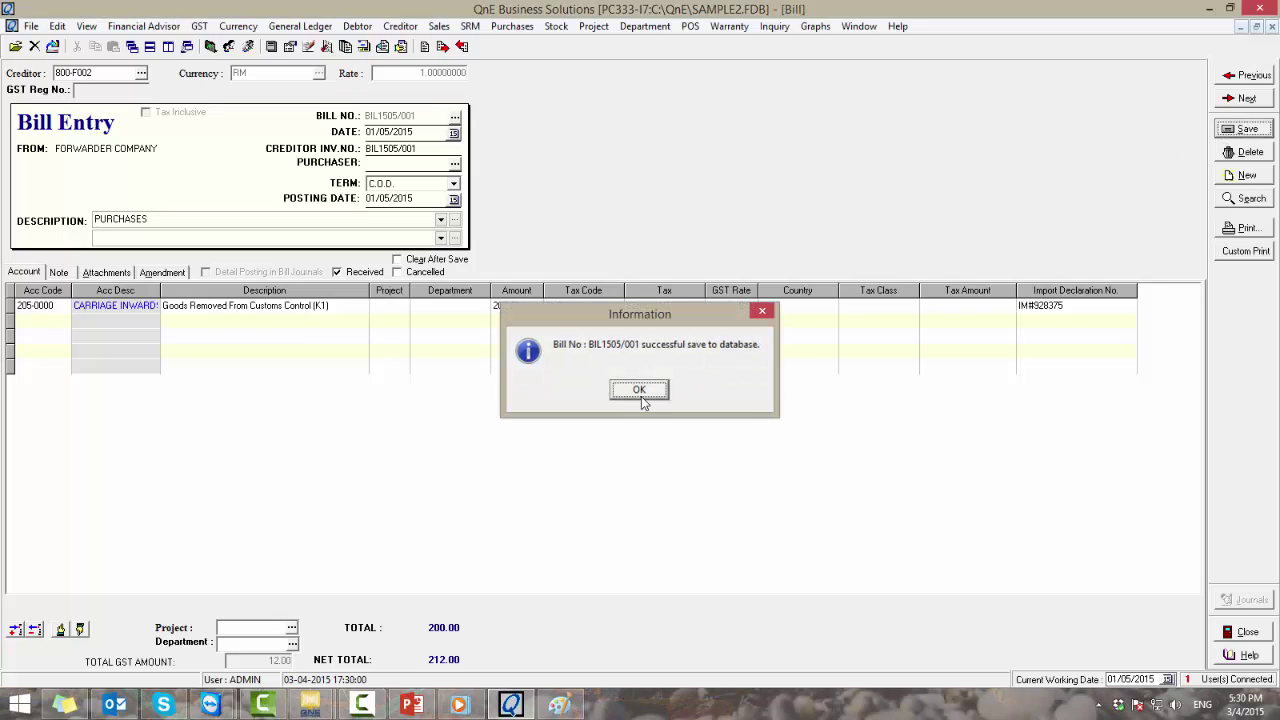
{"action": "left_click", "coordinate": [641, 390]}
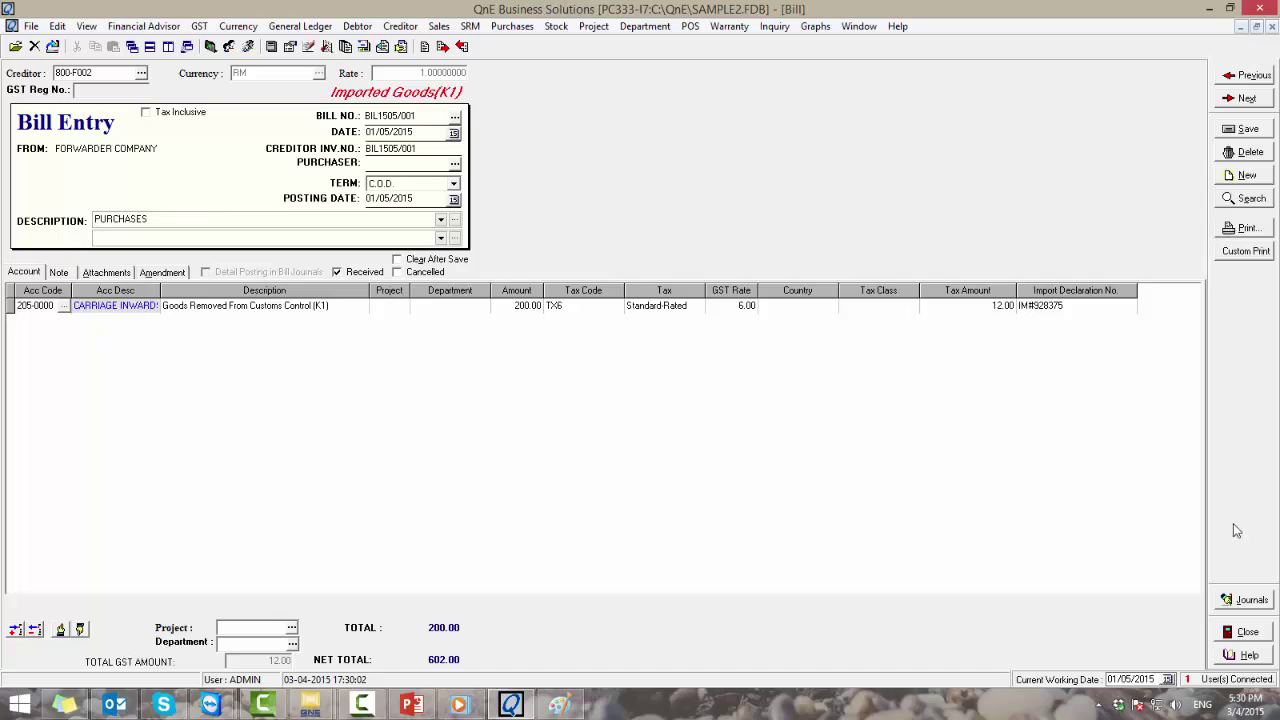
{"action": "left_click", "coordinate": [1236, 602]}
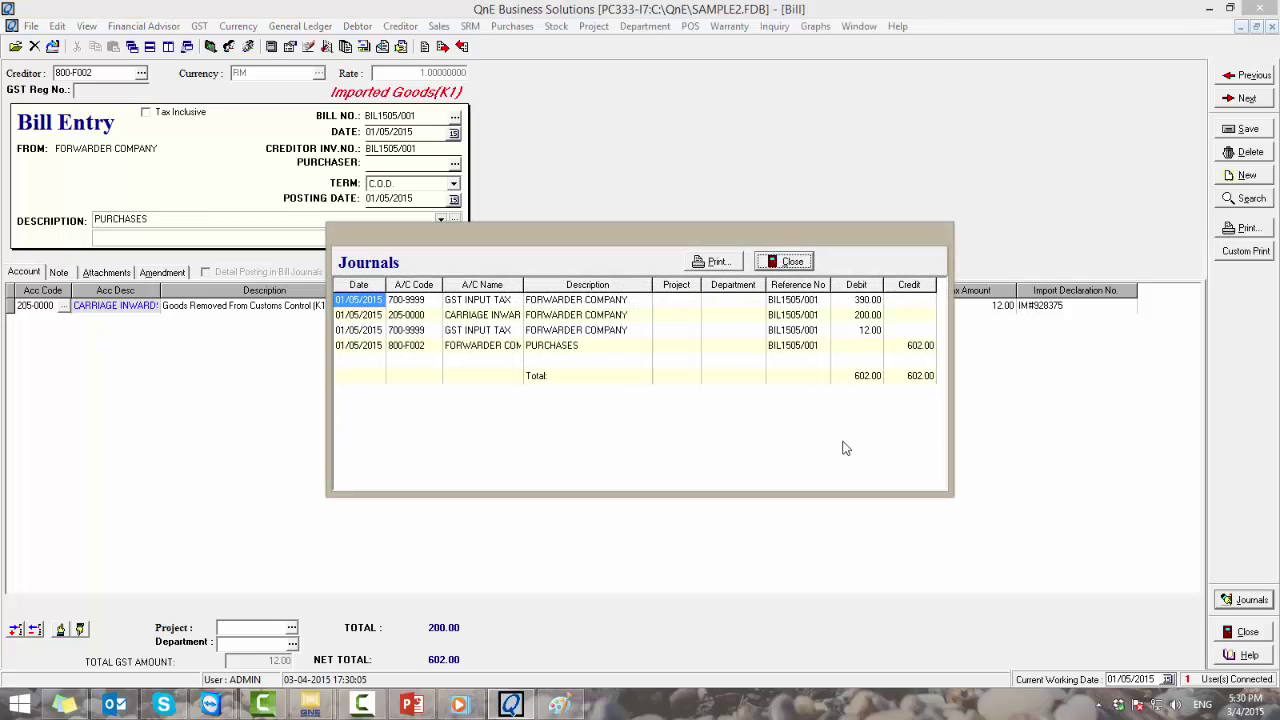